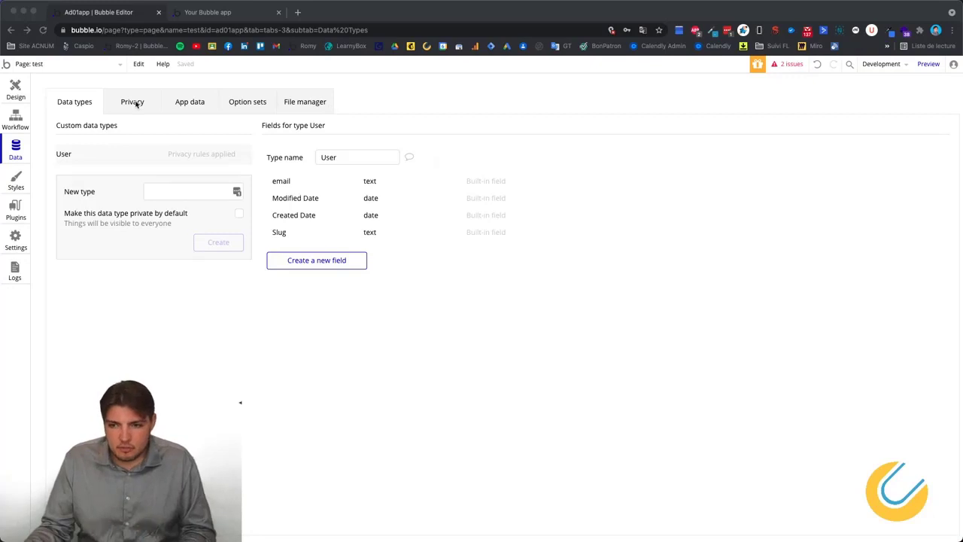
# Dismiss the browser's page menu, then view the empty All Users table under App data.
pyautogui.click(501, 323)
pyautogui.rightClick(351, 328)
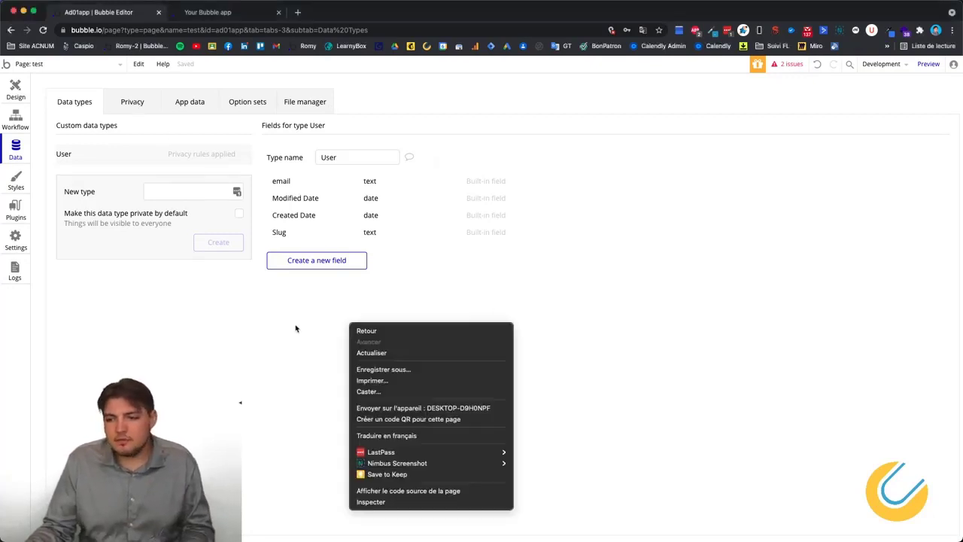
pyautogui.click(296, 328)
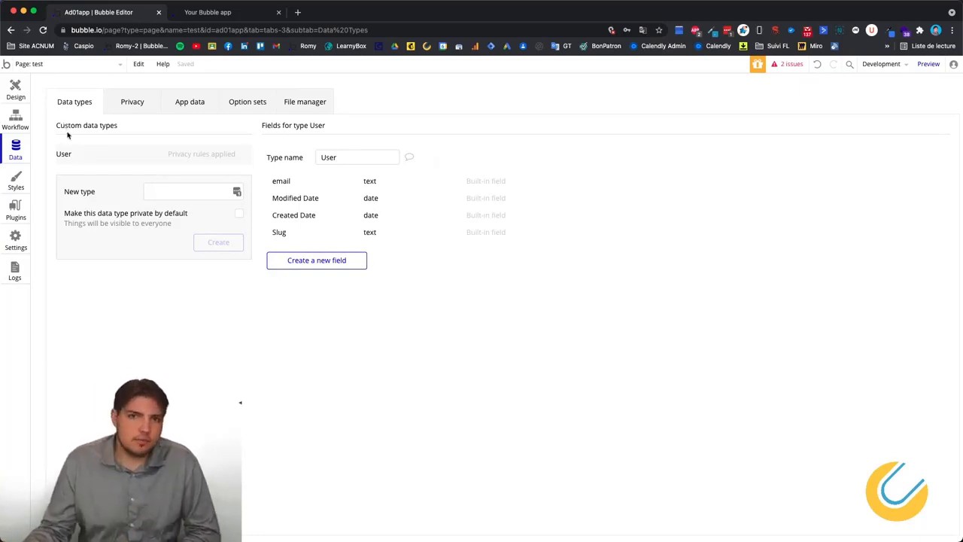
pyautogui.click(190, 101)
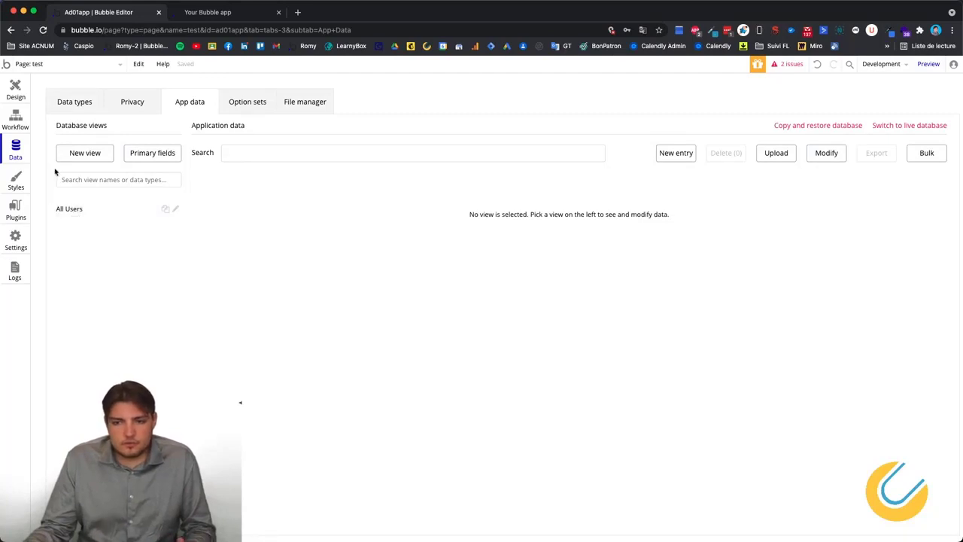
pyautogui.click(65, 213)
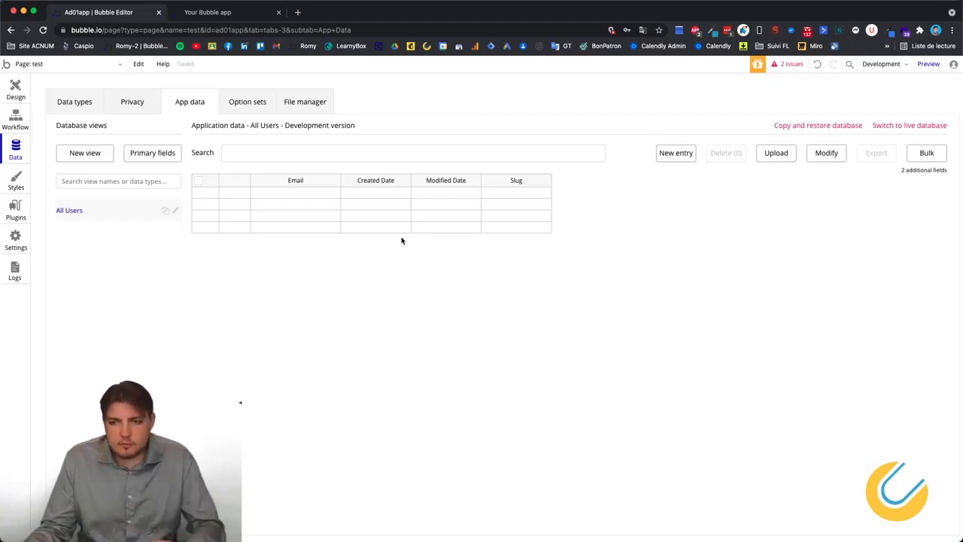
pyautogui.click(81, 103)
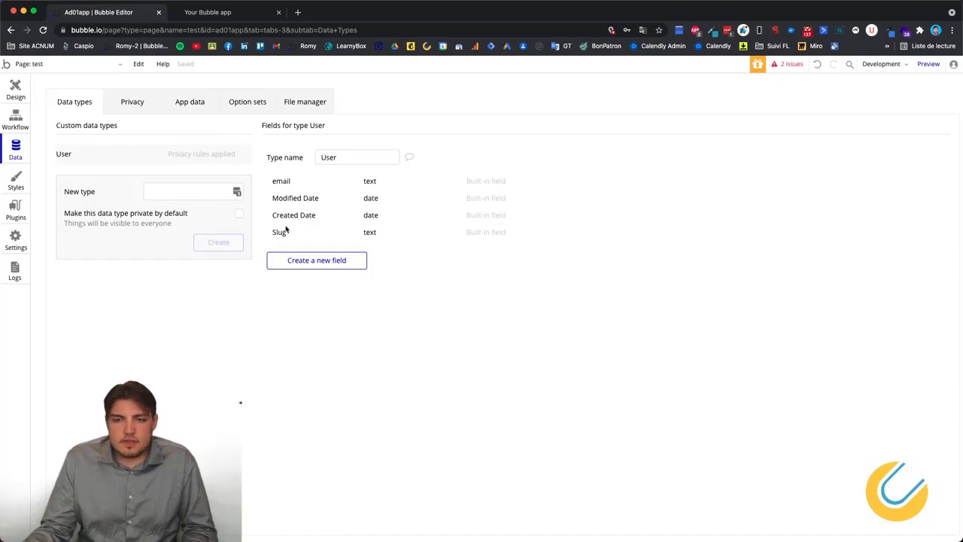
pyautogui.click(190, 101)
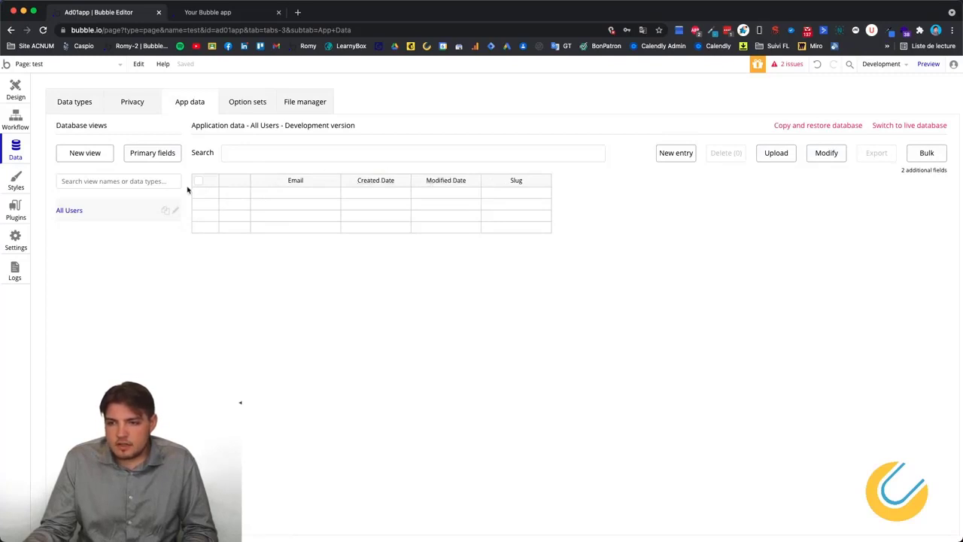
# Start a new User entry twice, cancel both without saving, and return to Data types.
pyautogui.click(670, 154)
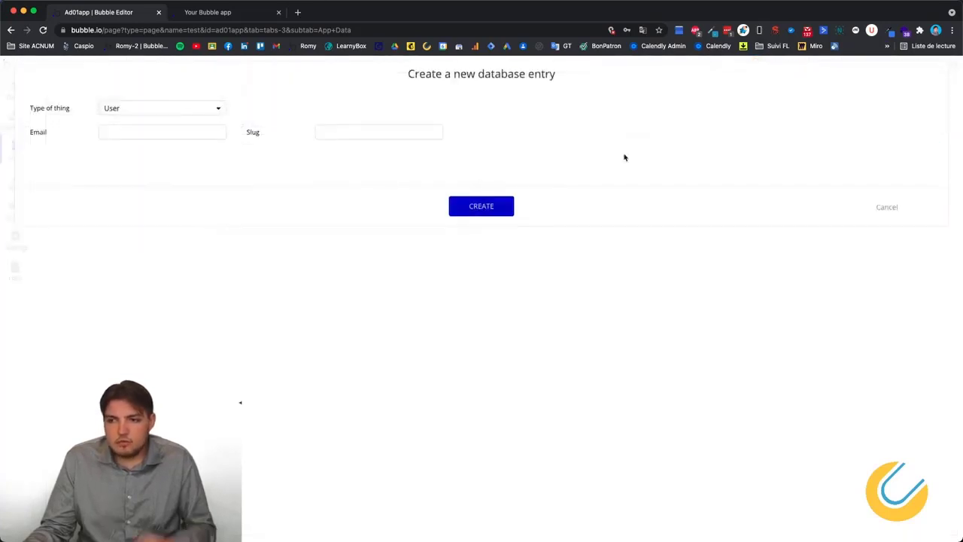
pyautogui.click(126, 129)
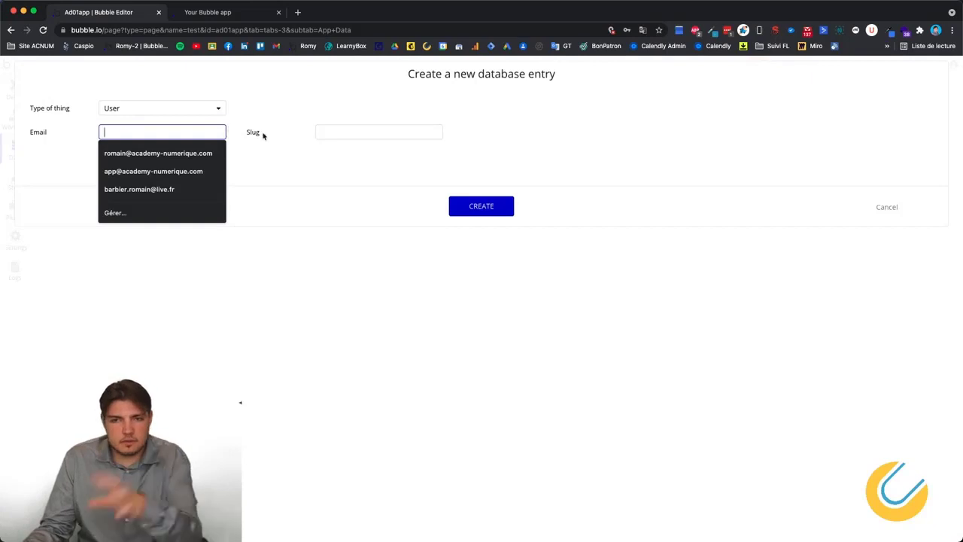
pyautogui.click(272, 157)
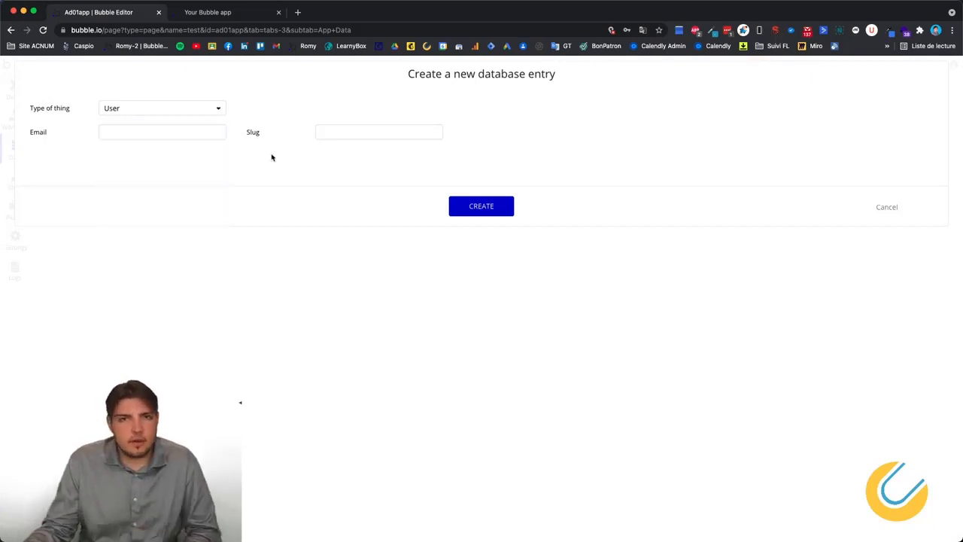
pyautogui.click(884, 206)
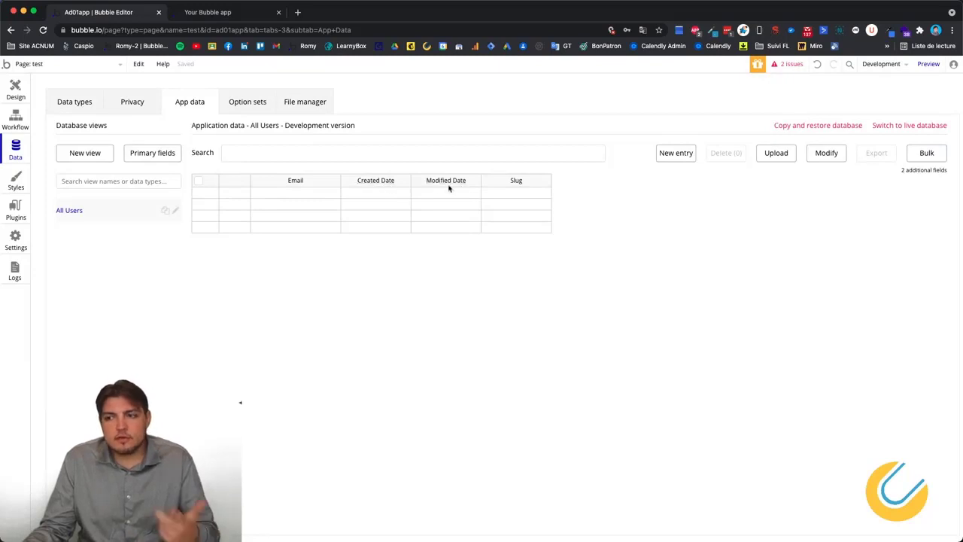
pyautogui.click(676, 153)
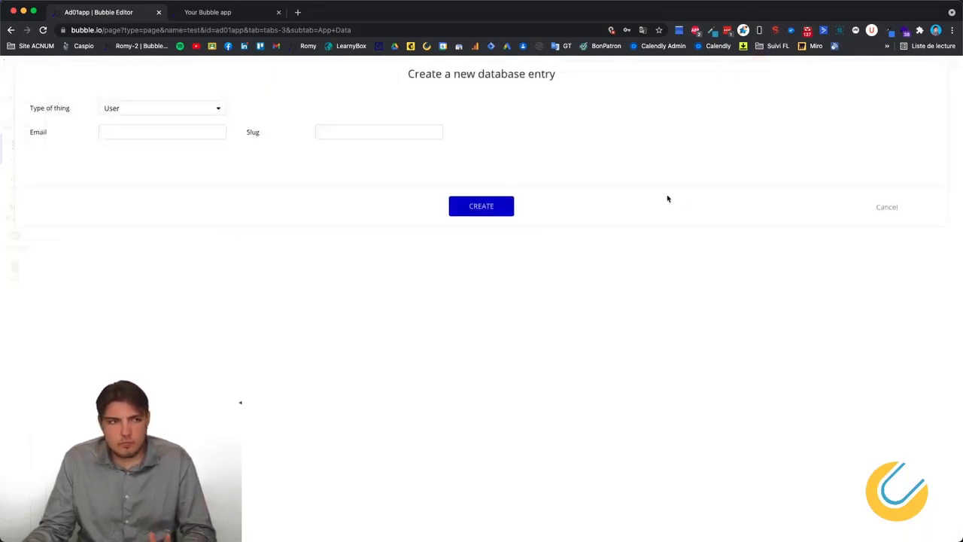
pyautogui.click(896, 209)
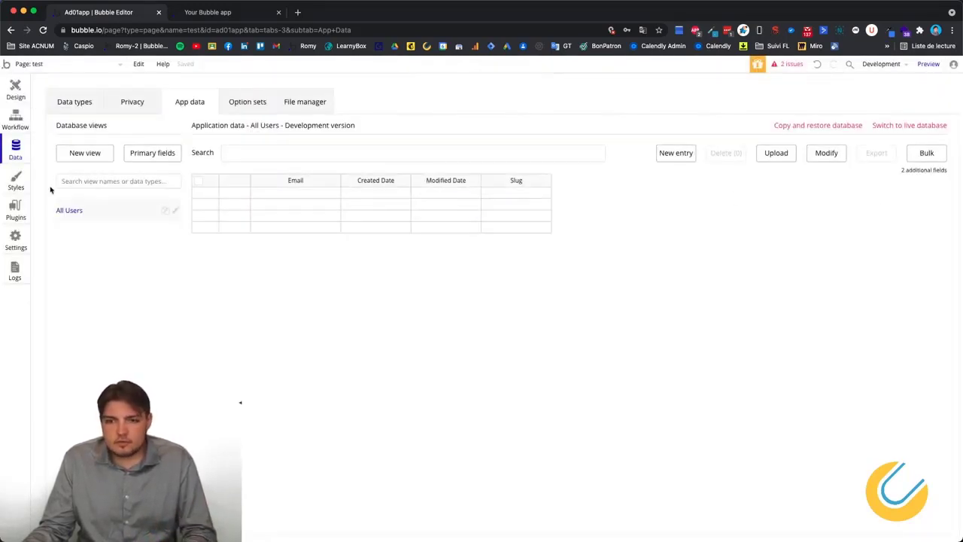
pyautogui.click(79, 107)
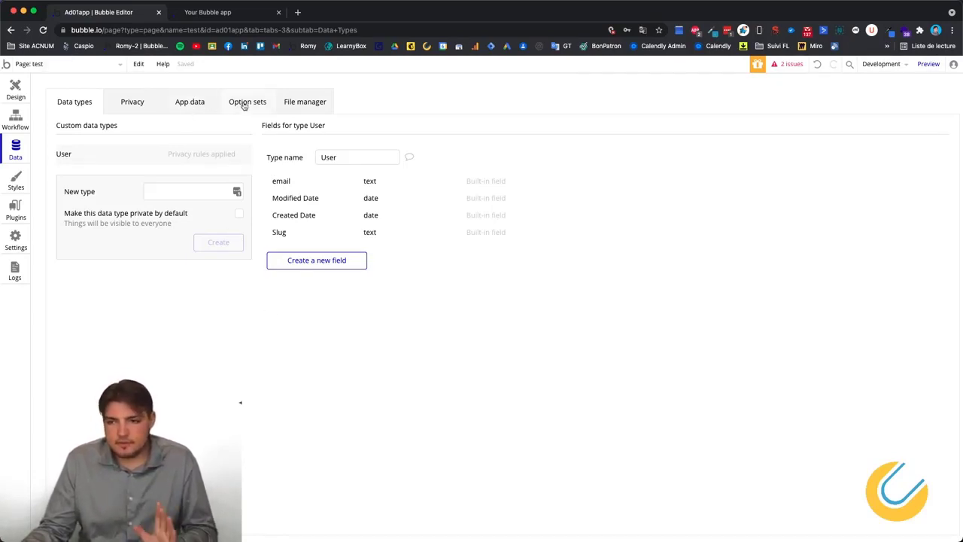
pyautogui.click(167, 105)
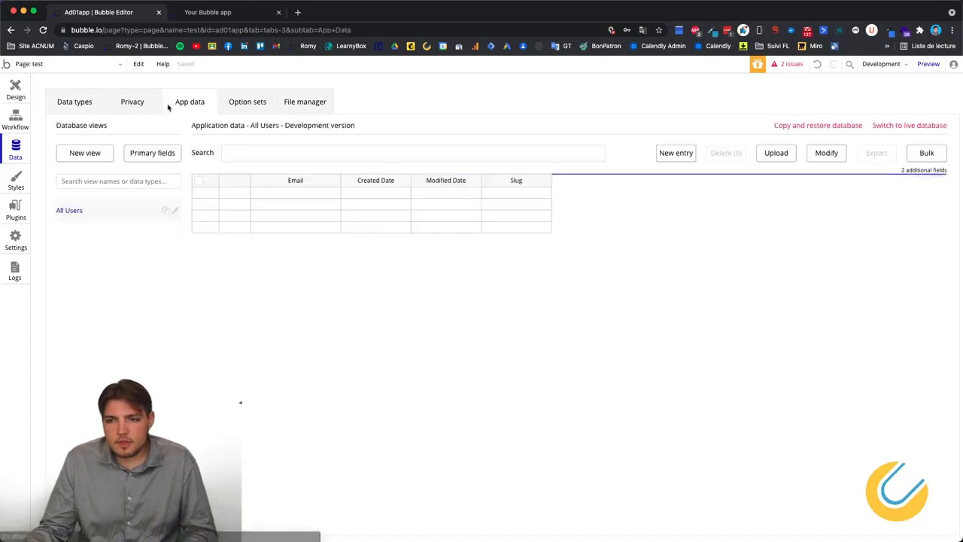
pyautogui.click(254, 109)
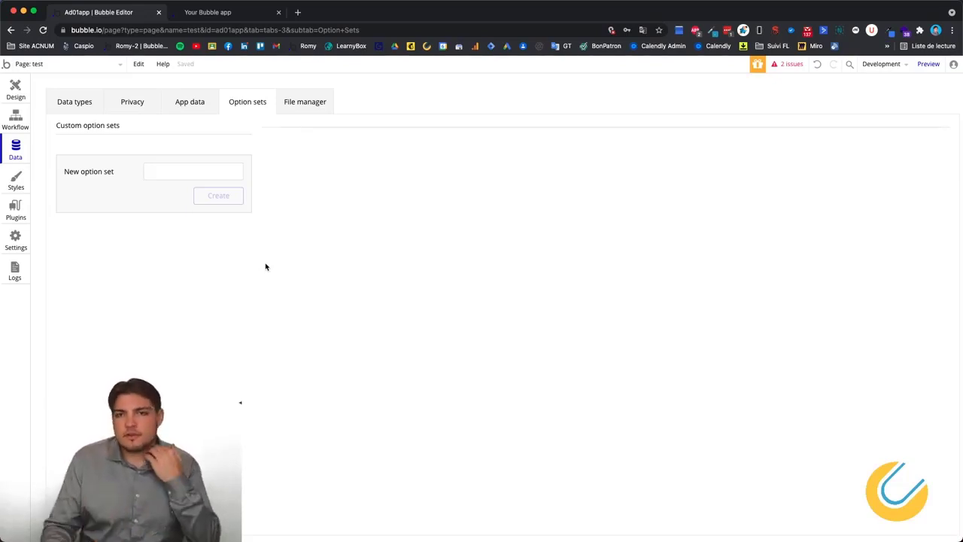
pyautogui.click(75, 104)
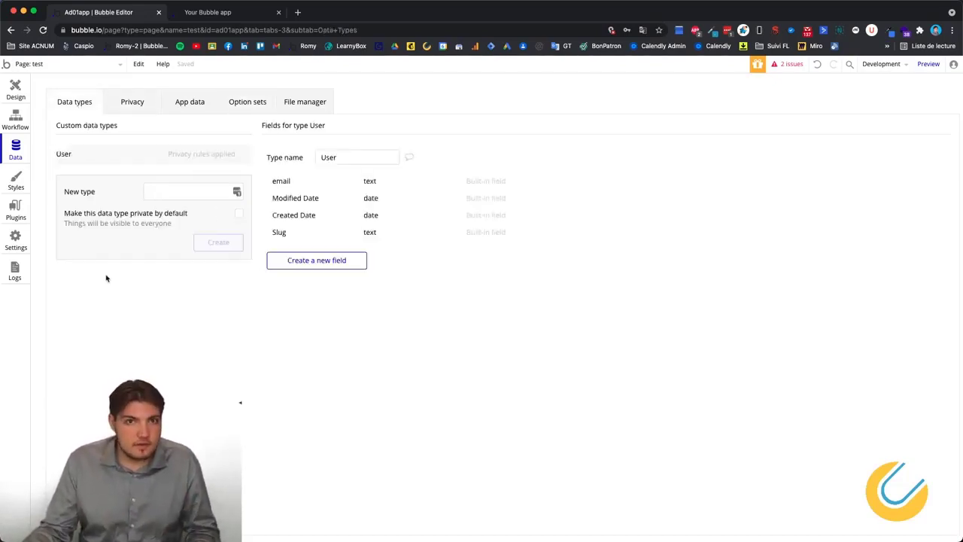
# Create a new data type named Contact.
pyautogui.click(205, 192)
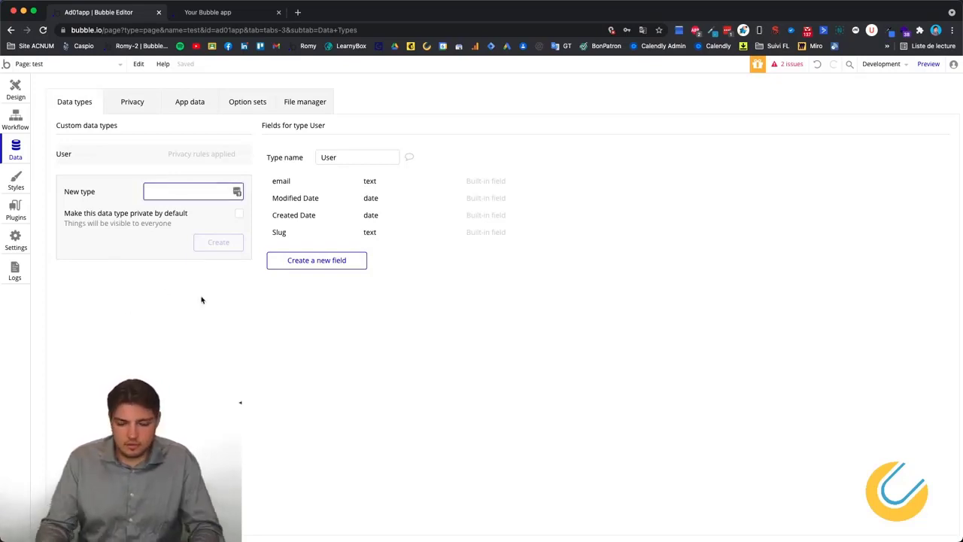
pyautogui.write('Contacct')
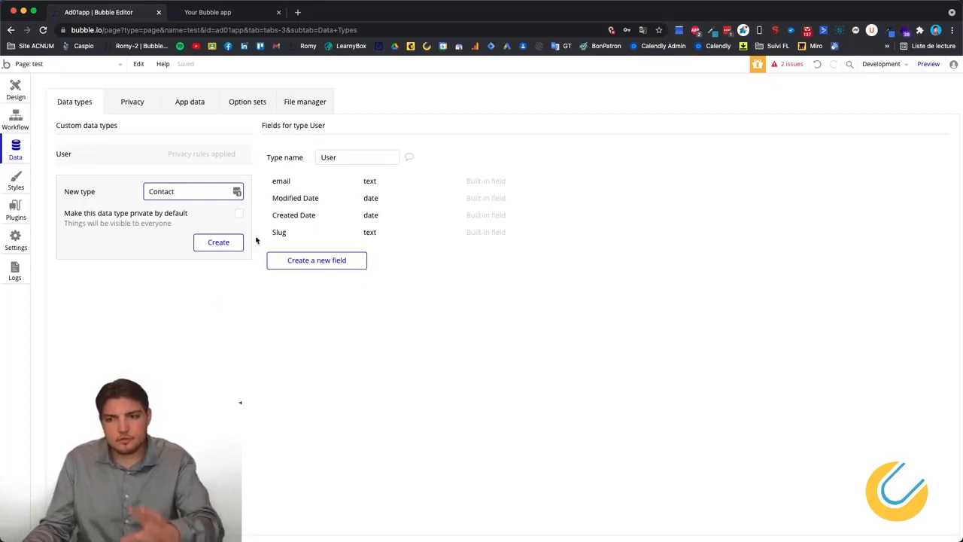
pyautogui.click(229, 242)
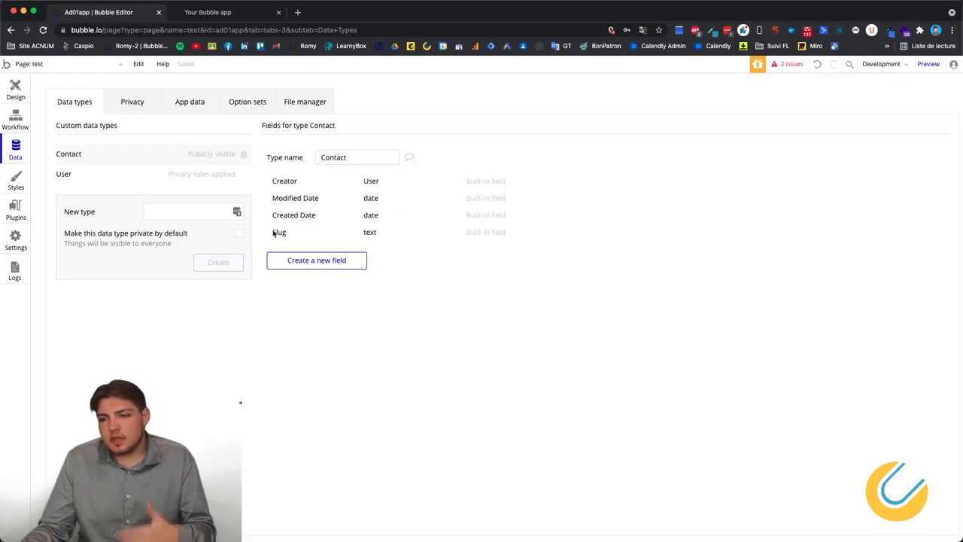
# Add a text field named Nom to the Contact type.
pyautogui.click(316, 260)
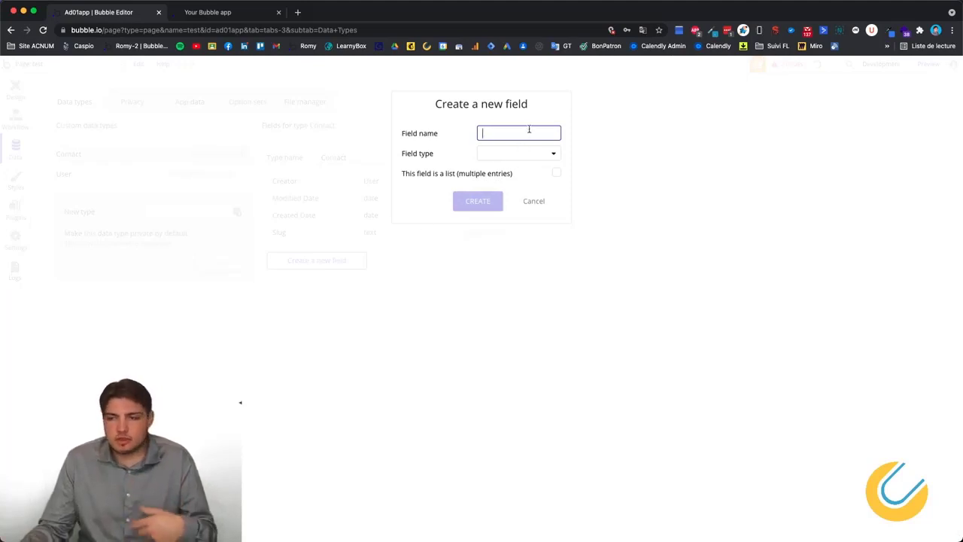
pyautogui.write('Nom')
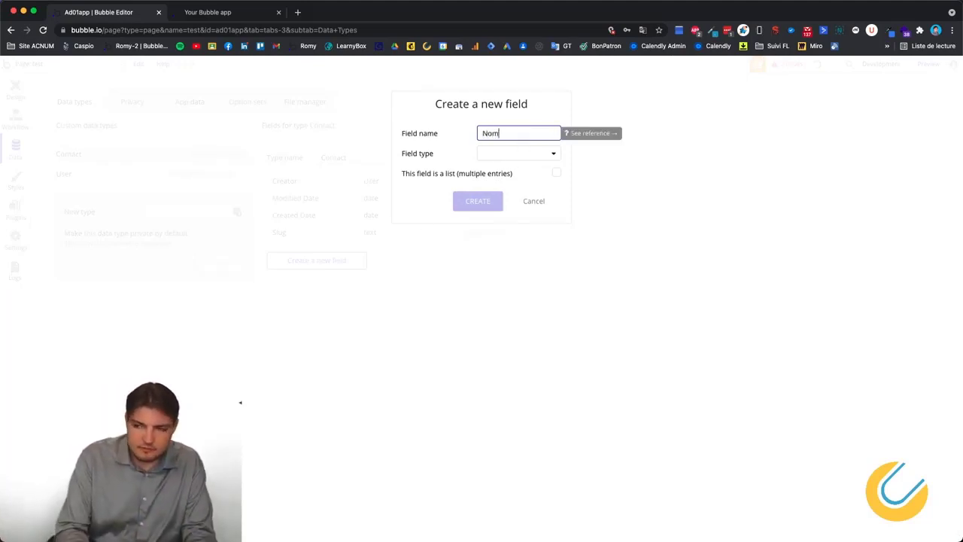
pyautogui.click(531, 160)
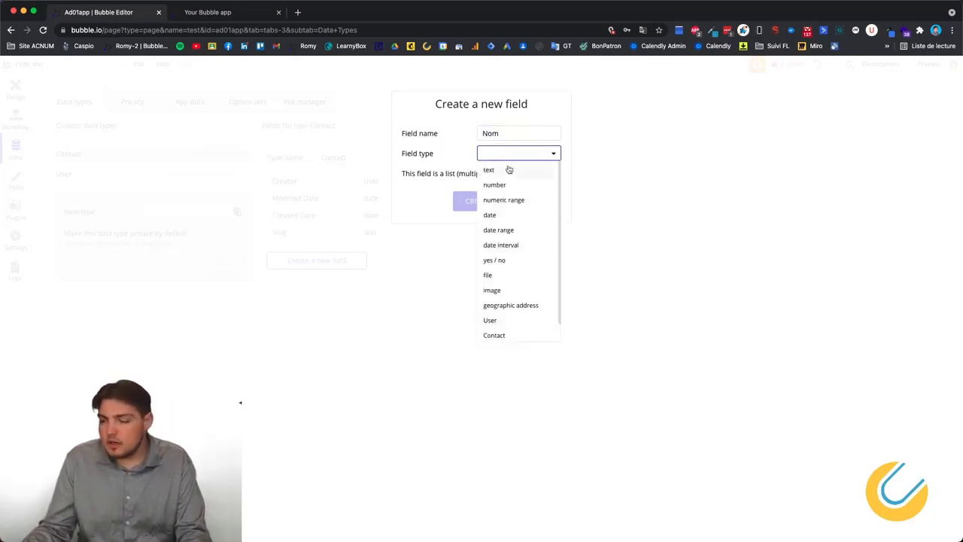
pyautogui.click(505, 171)
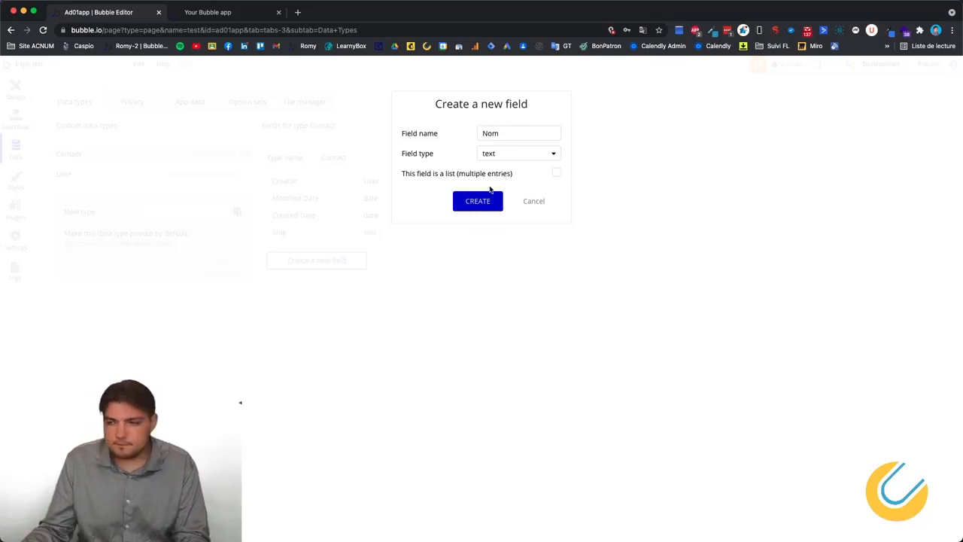
pyautogui.click(484, 201)
# Add a second text field named Prénom to Contact.
pyautogui.click(317, 279)
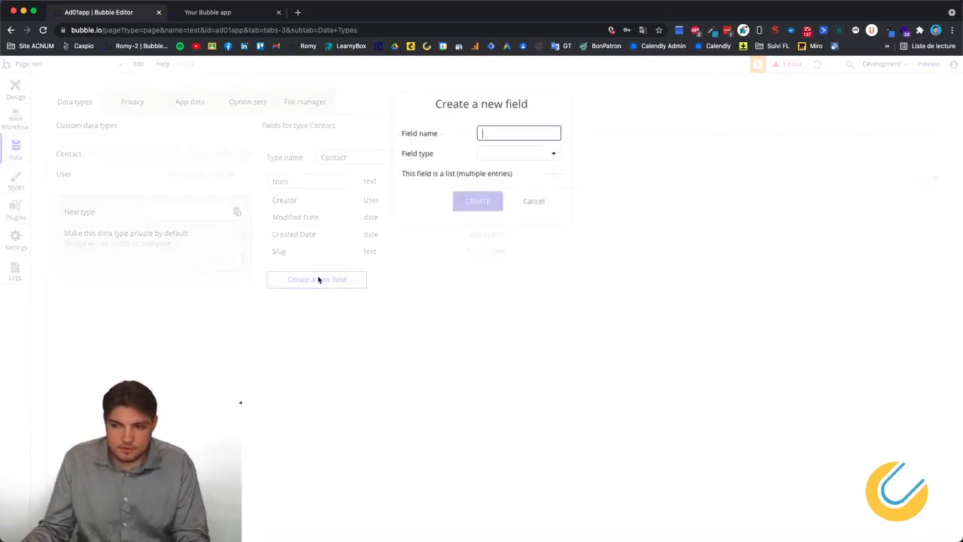
pyautogui.write('Prénom')
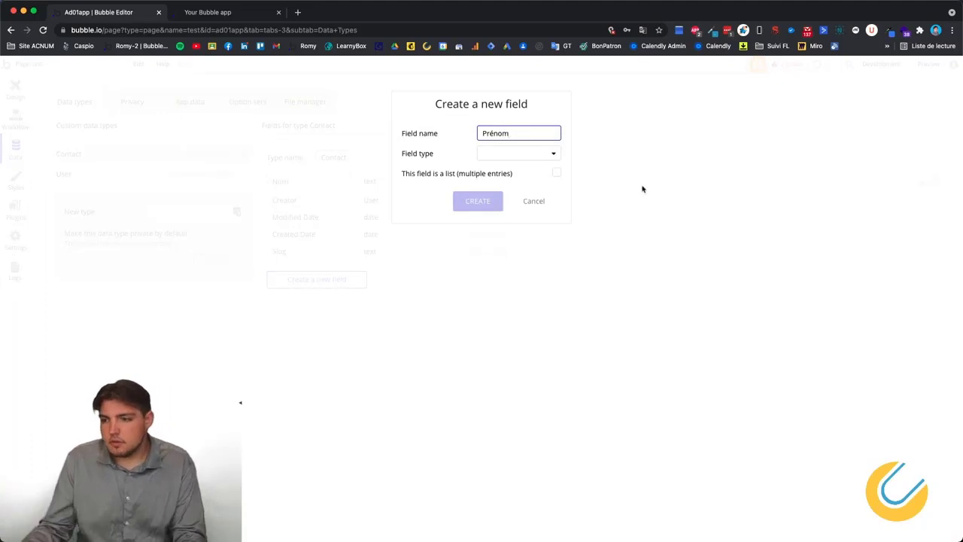
pyautogui.click(488, 157)
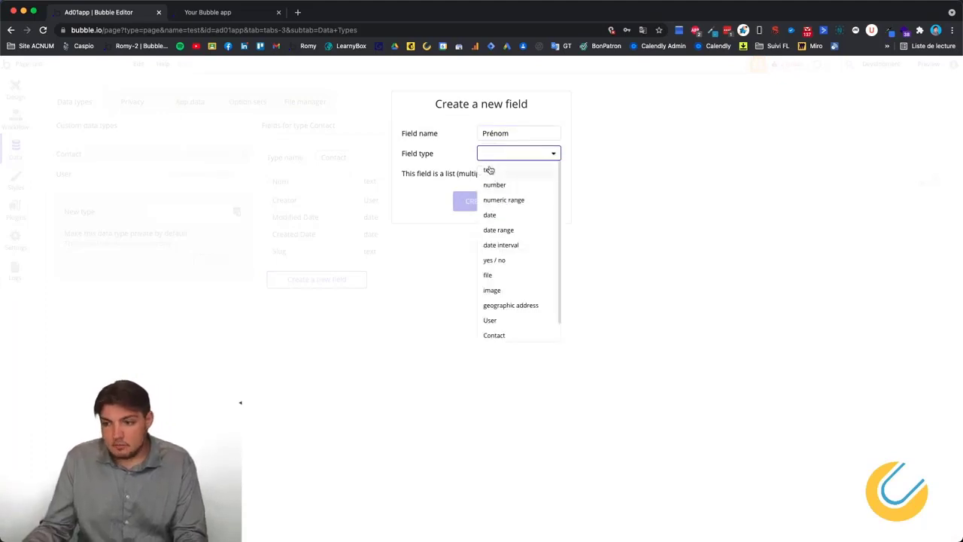
pyautogui.click(490, 170)
pyautogui.click(486, 204)
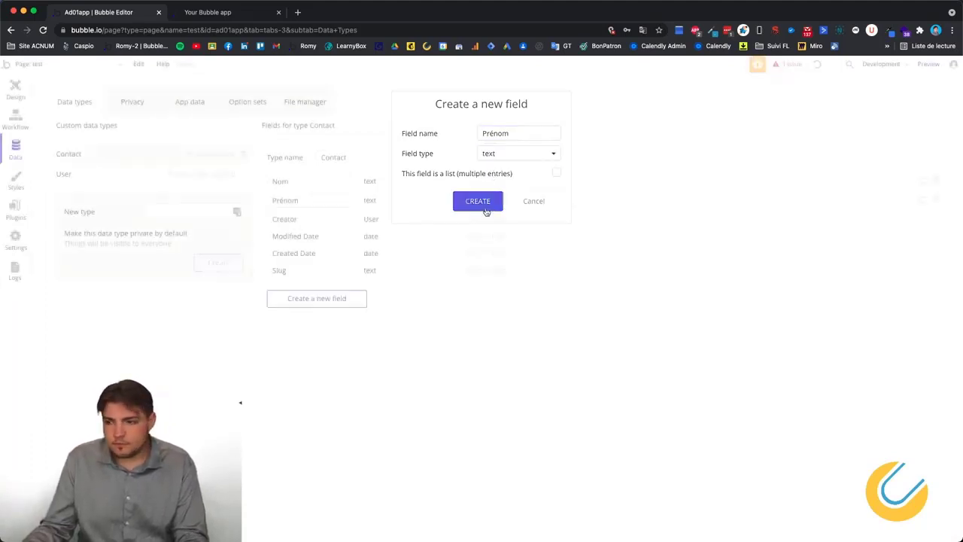
pyautogui.click(340, 305)
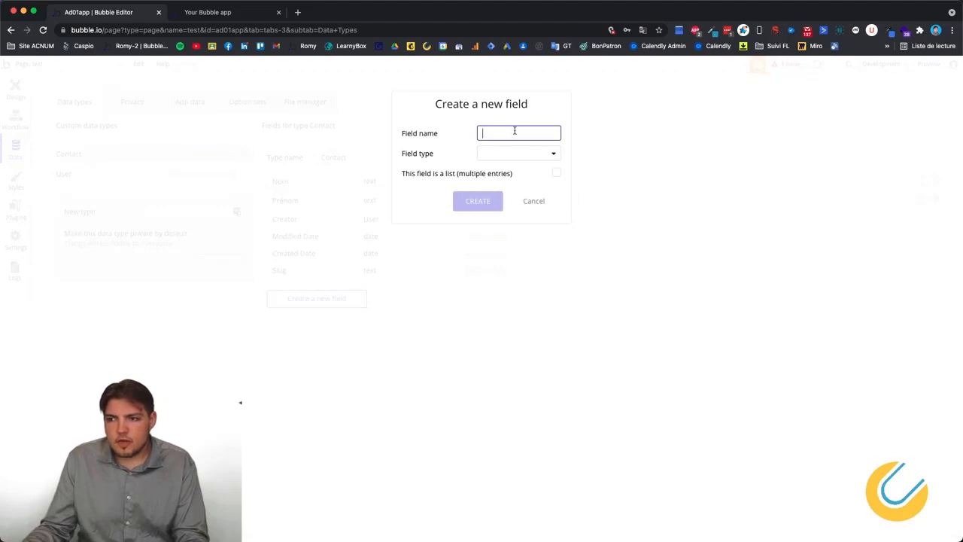
# Add a Téléphone field to Contact, switching its type from number to text.
pyautogui.write('Téléphone')
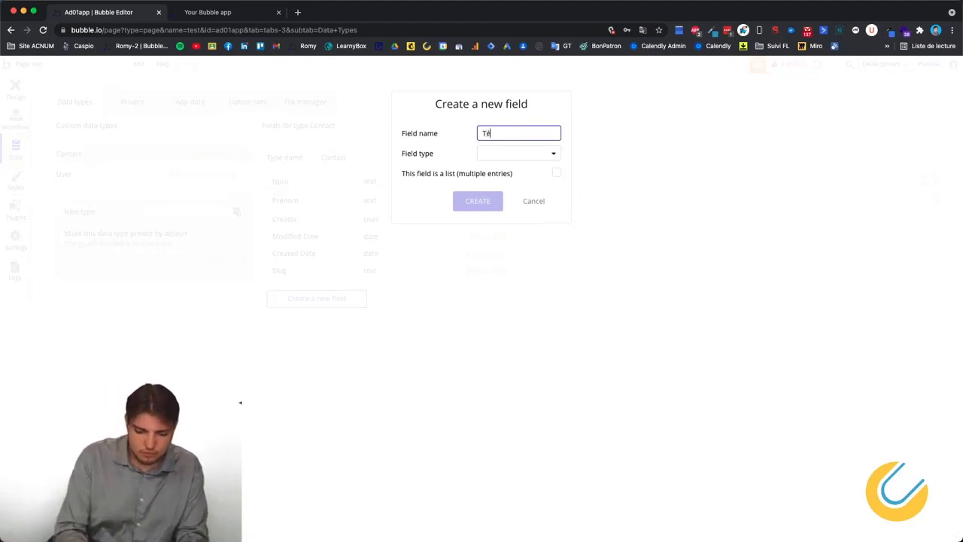
pyautogui.click(529, 154)
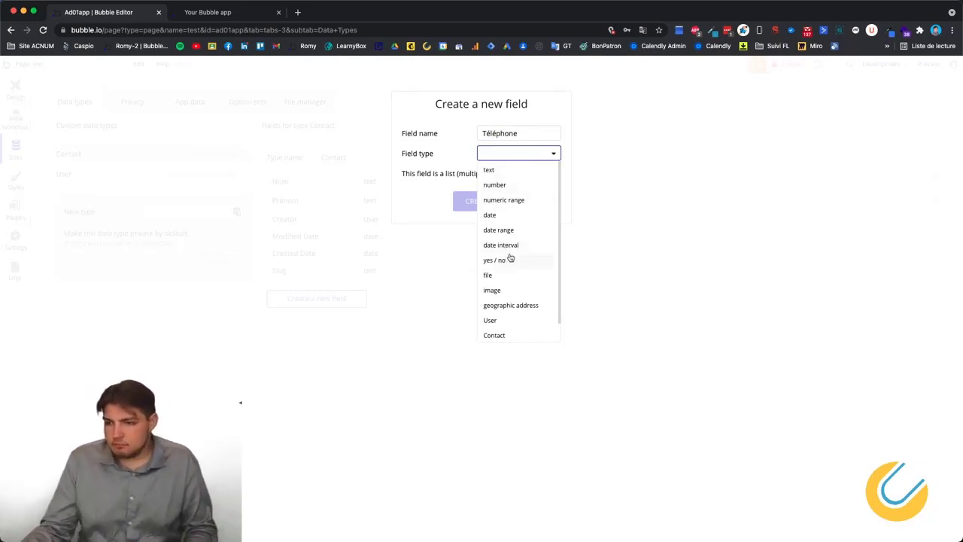
pyautogui.scroll(-1, 511, 260)
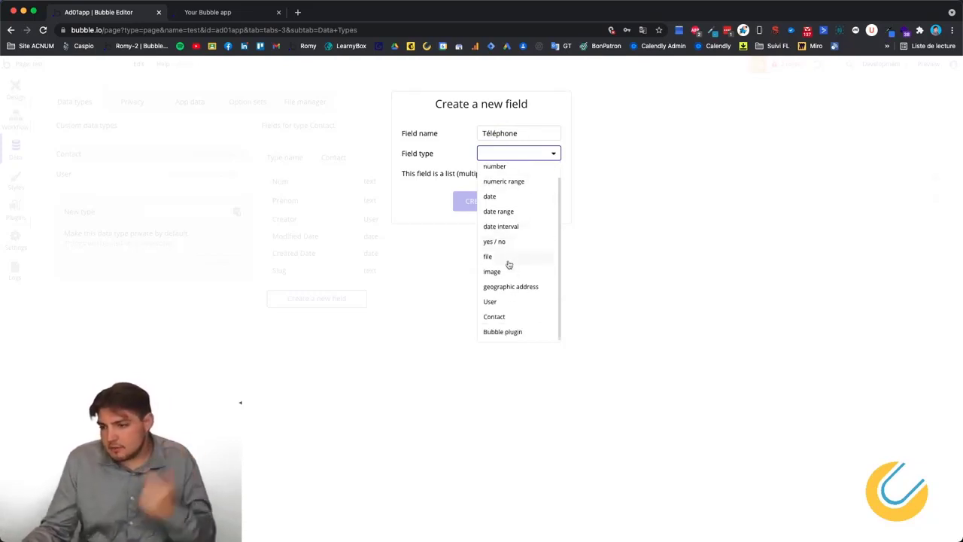
pyautogui.scroll(1, 511, 271)
pyautogui.click(505, 186)
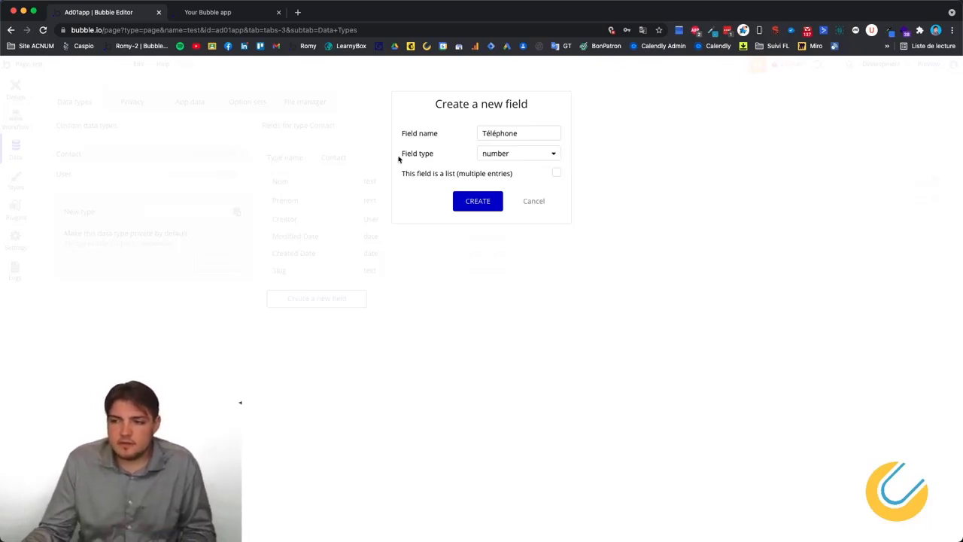
pyautogui.click(493, 154)
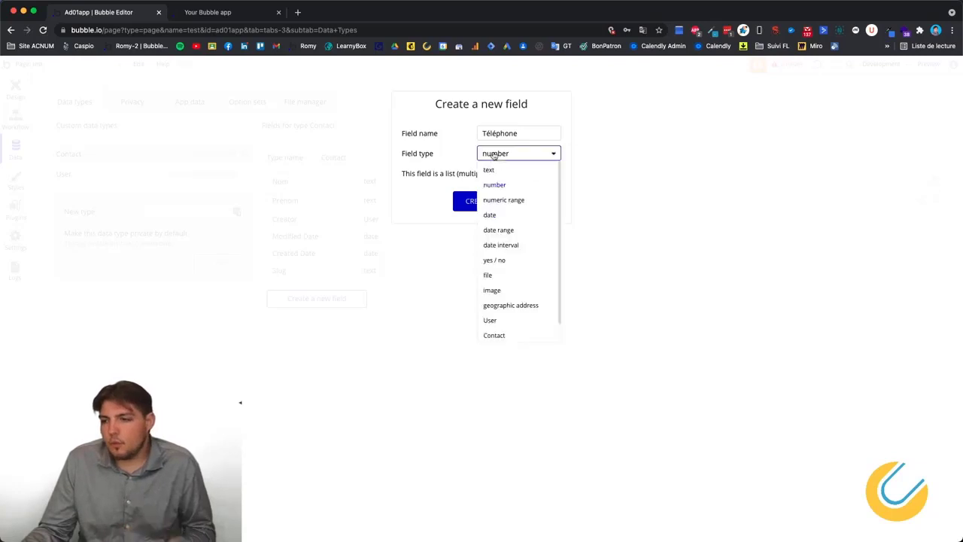
pyautogui.click(496, 170)
pyautogui.click(489, 202)
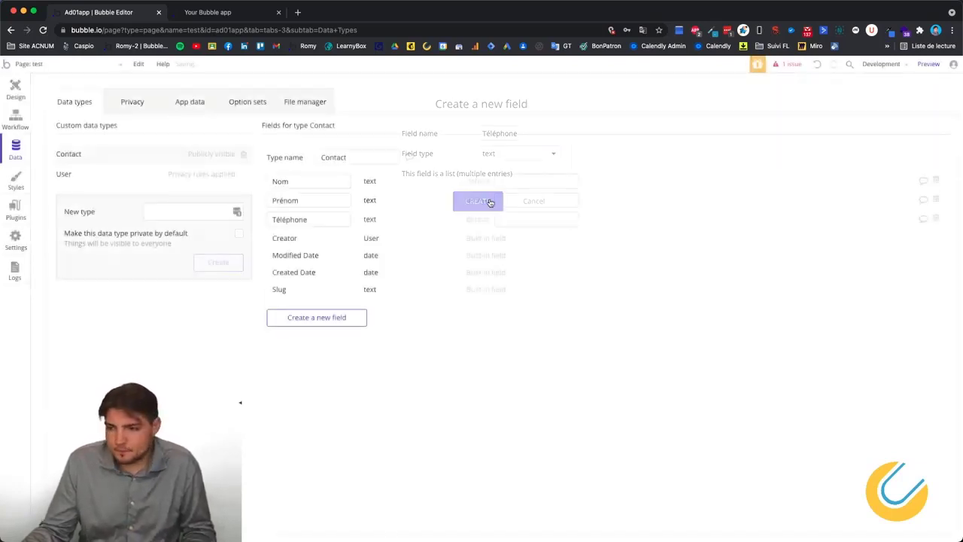
# Add an Email text field to the Contact type.
pyautogui.click(364, 323)
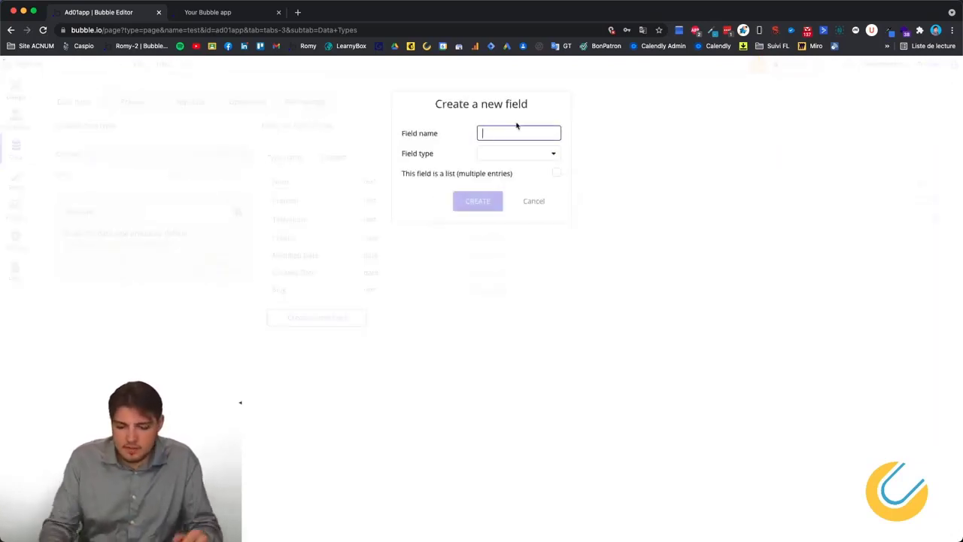
pyautogui.write('Email')
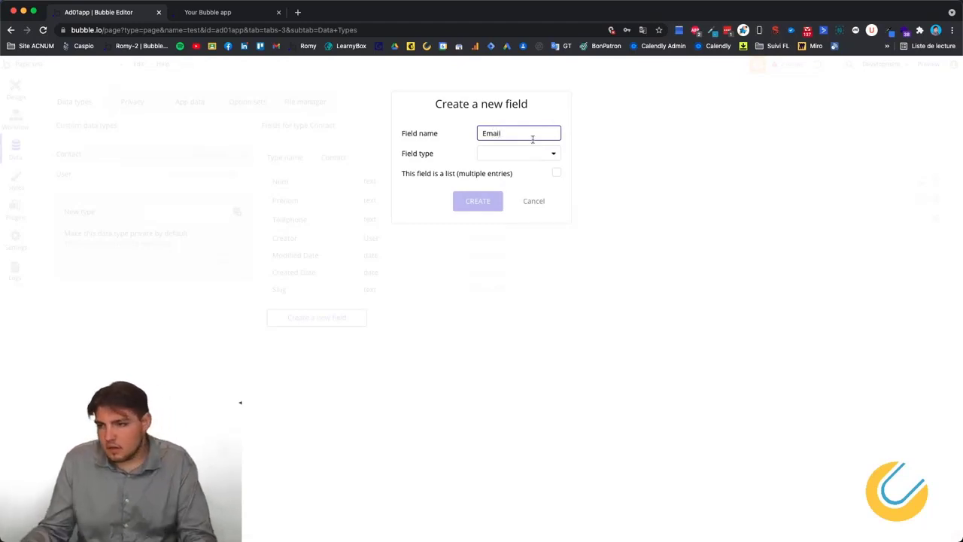
pyautogui.click(529, 154)
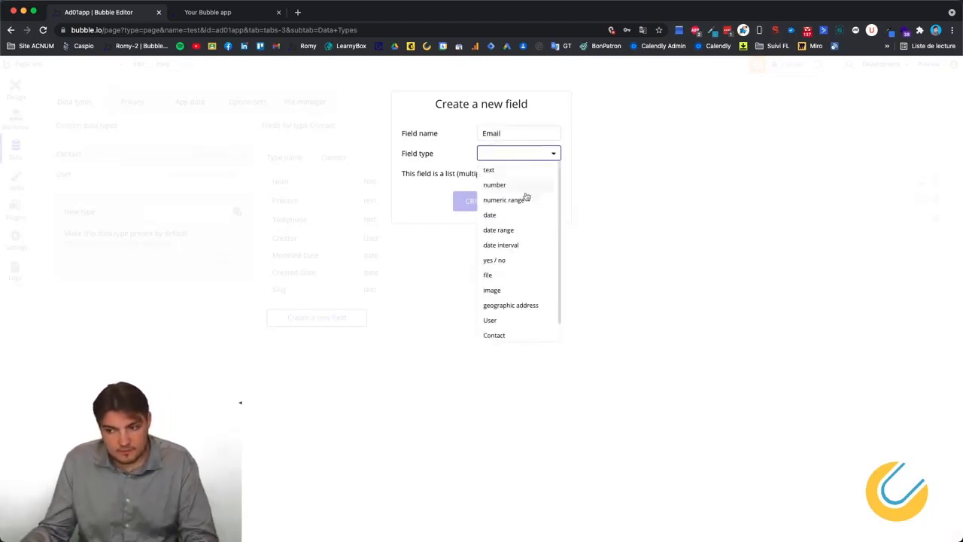
pyautogui.scroll(-1, 525, 214)
pyautogui.scroll(1, 520, 226)
pyautogui.click(502, 176)
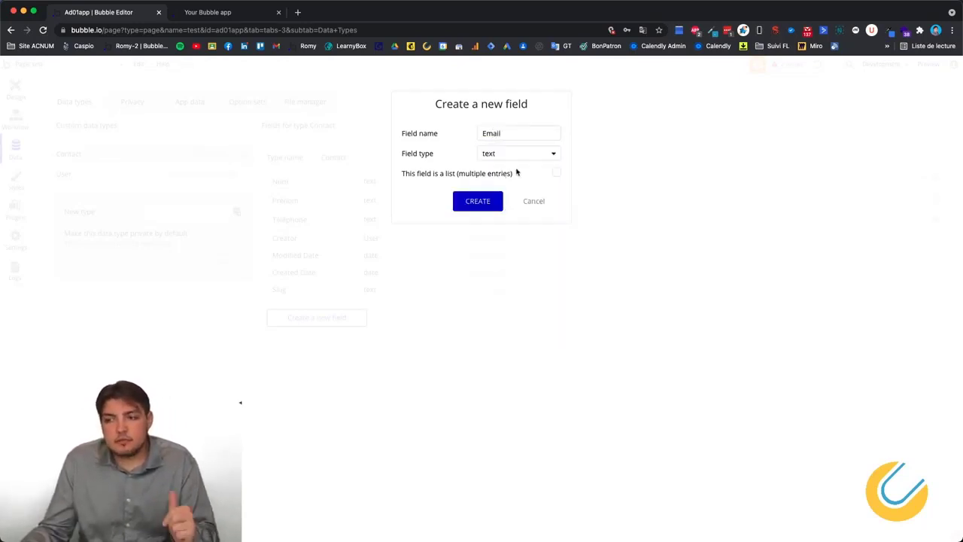
pyautogui.click(466, 207)
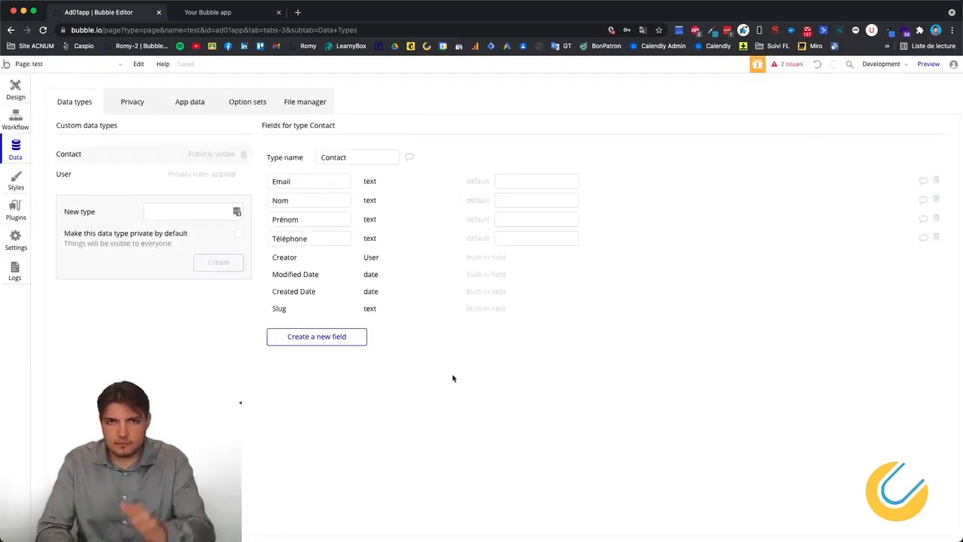
# Start a new Contact record in App data and enter the contact's e-mail address.
pyautogui.click(188, 107)
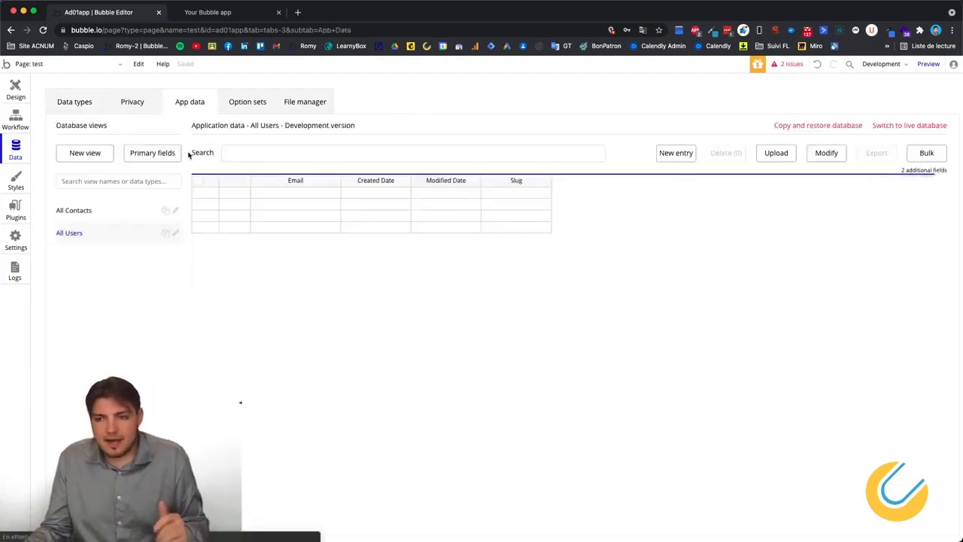
pyautogui.click(76, 210)
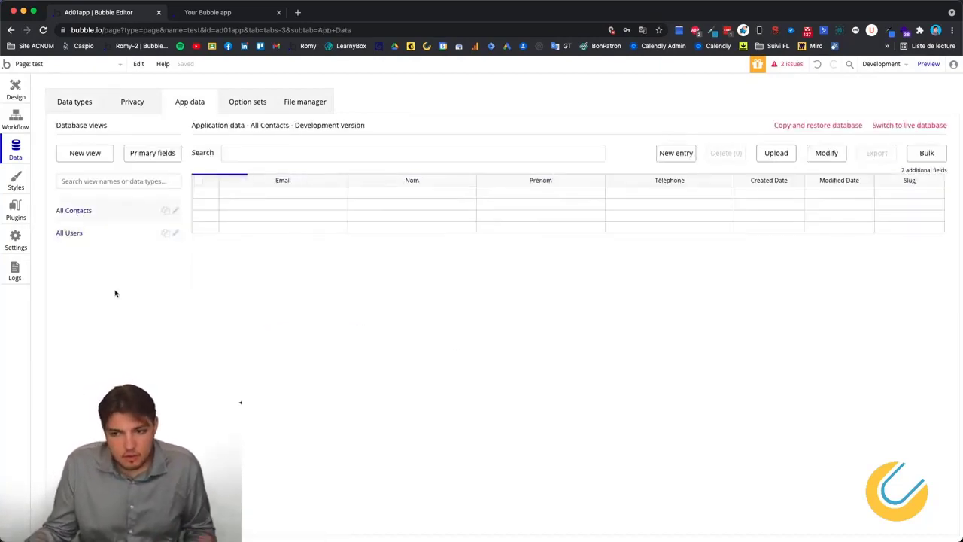
pyautogui.click(676, 154)
pyautogui.click(107, 131)
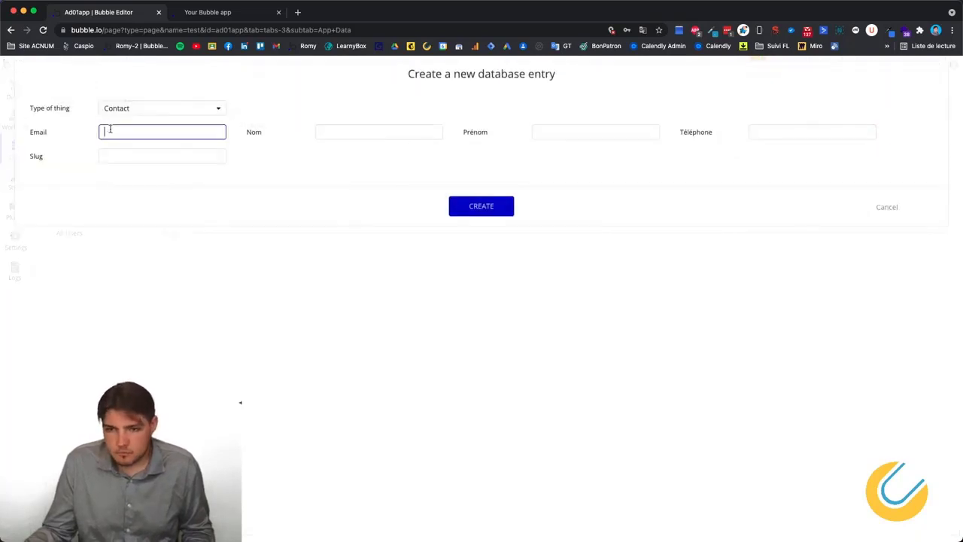
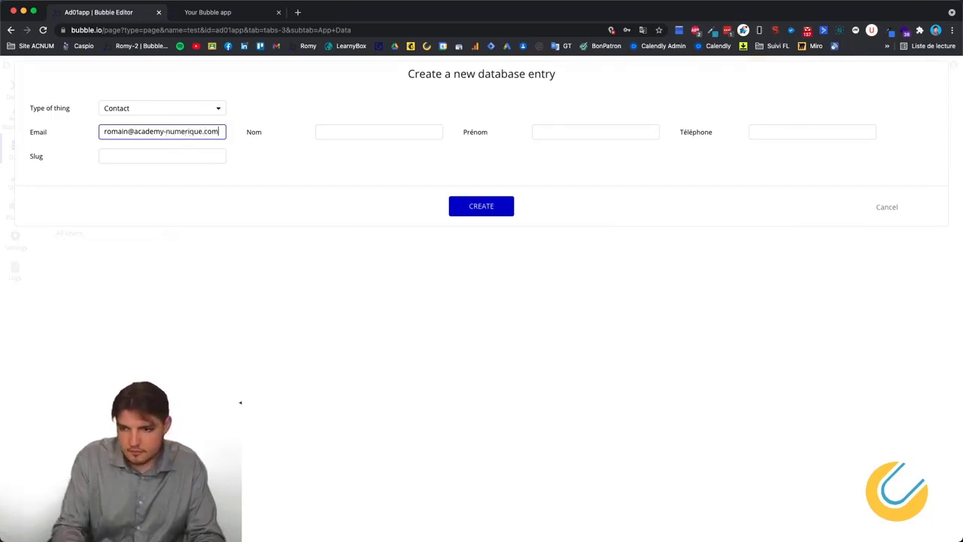
# Fill in the contact's last name, first name and phone number, and save the record.
pyautogui.click(335, 136)
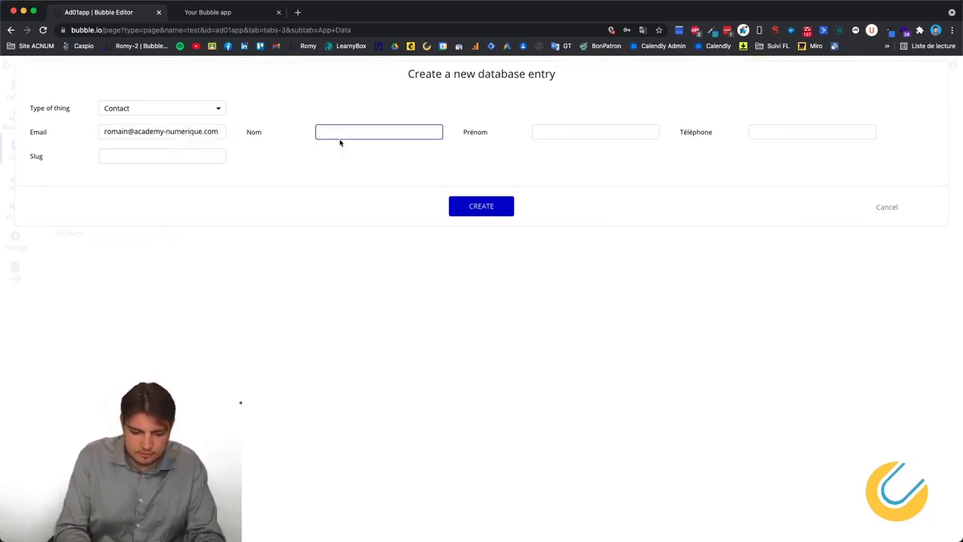
pyautogui.press('Tab')
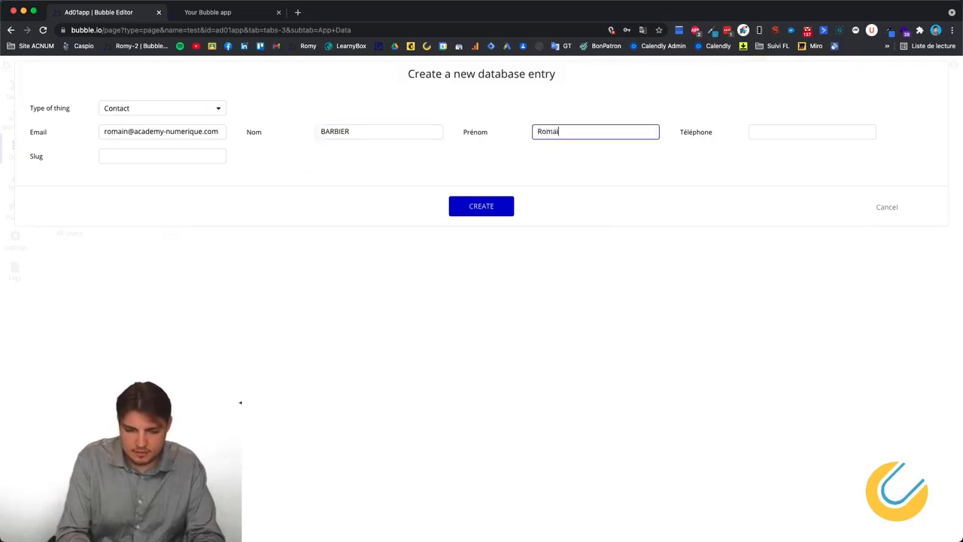
pyautogui.press('Tab')
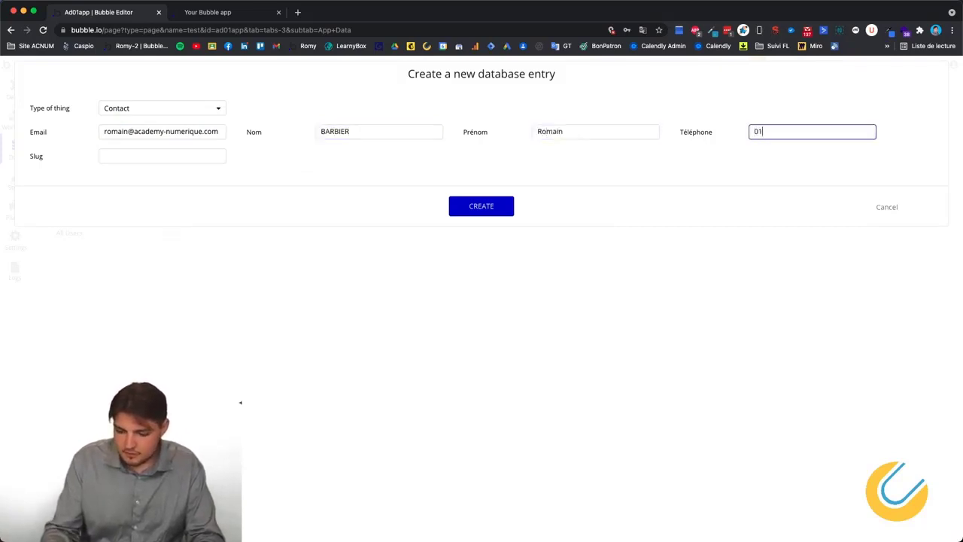
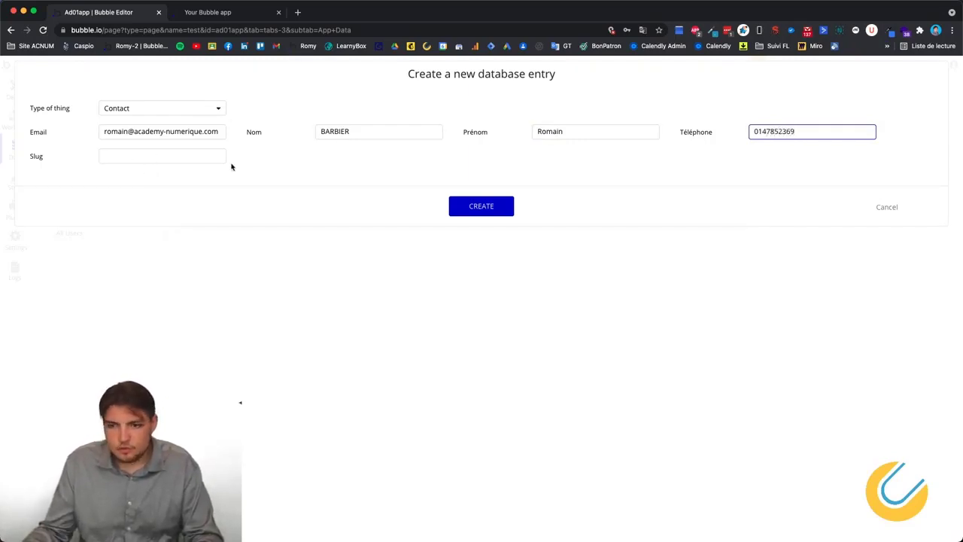
pyautogui.click(471, 202)
pyautogui.click(481, 188)
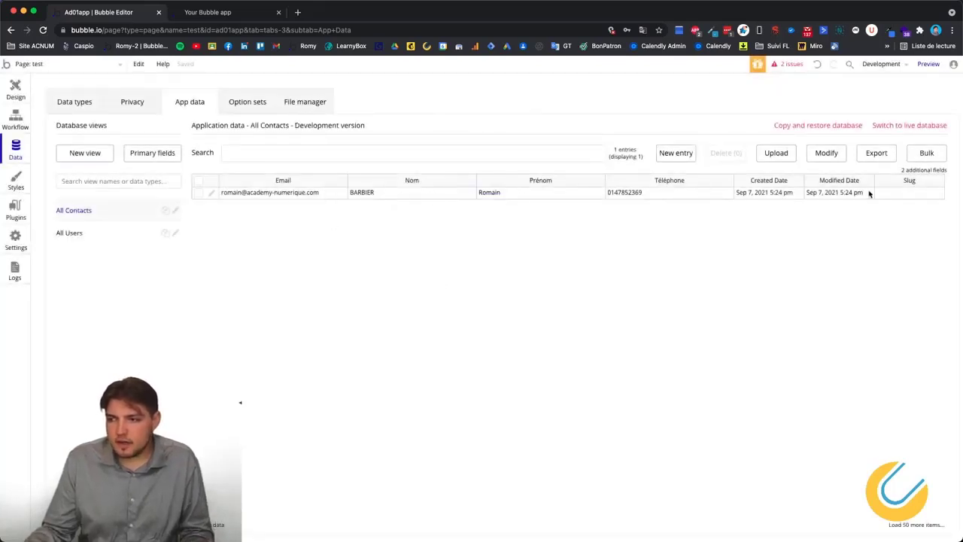
# Go to the Type de contact option set, ready to enter a new option.
pyautogui.rightClick(432, 352)
pyautogui.click(337, 319)
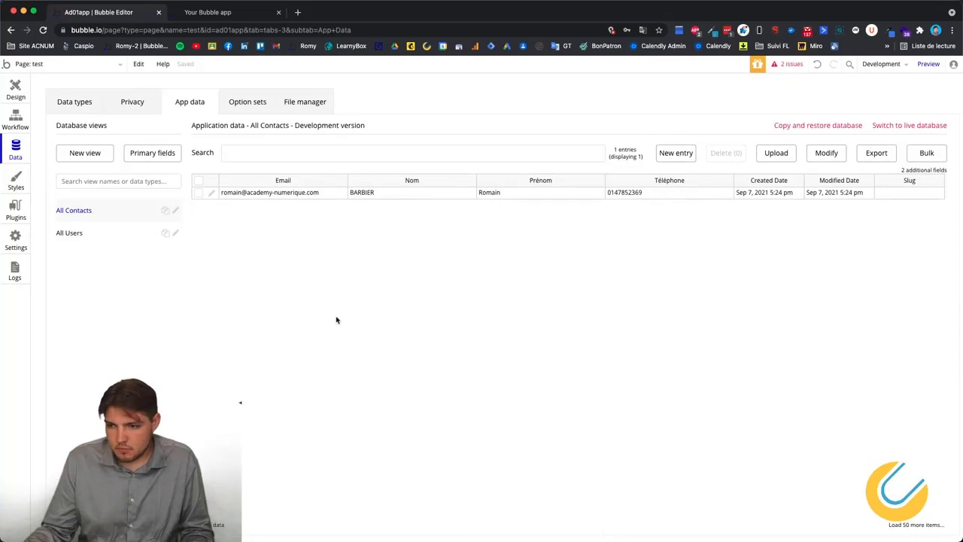
pyautogui.click(57, 107)
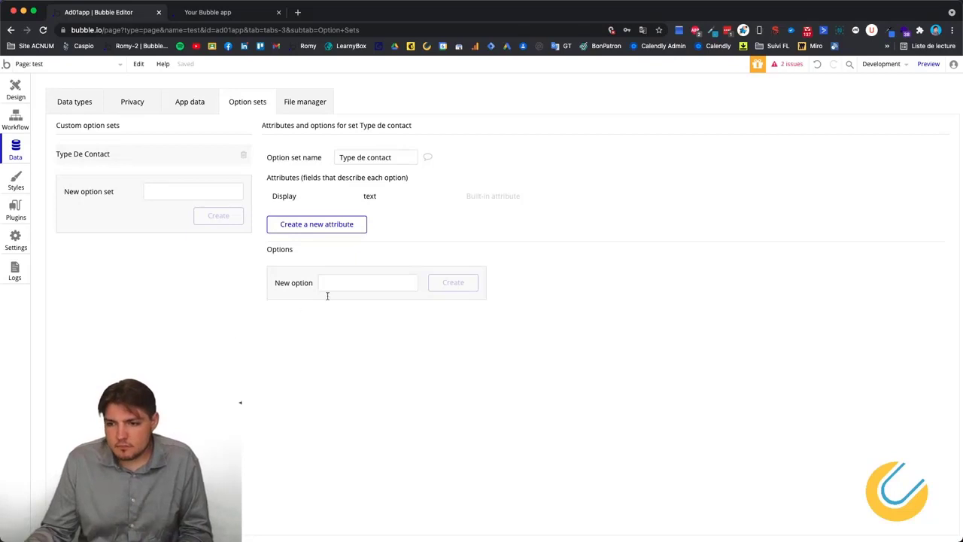
pyautogui.click(337, 289)
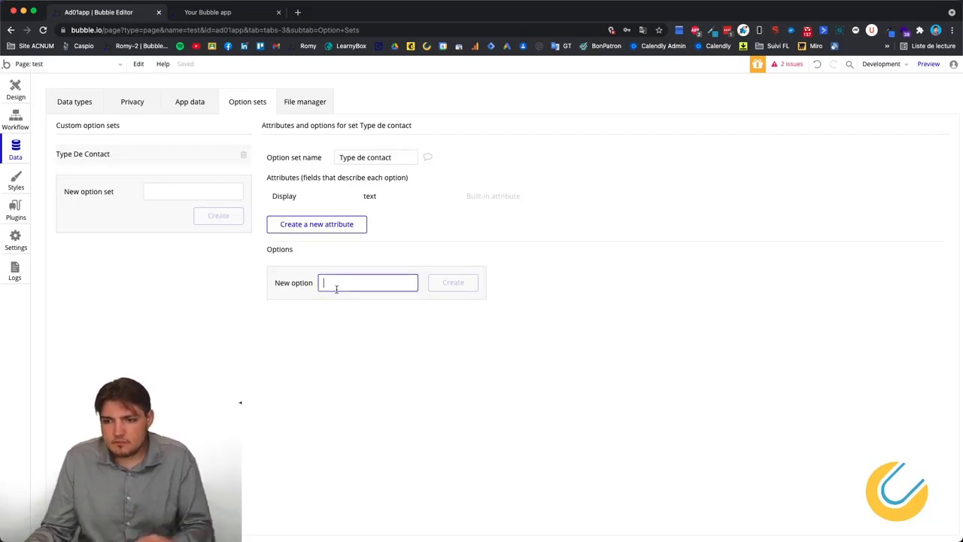
# Add Professionnel as an option.
pyautogui.write('Professionnel')
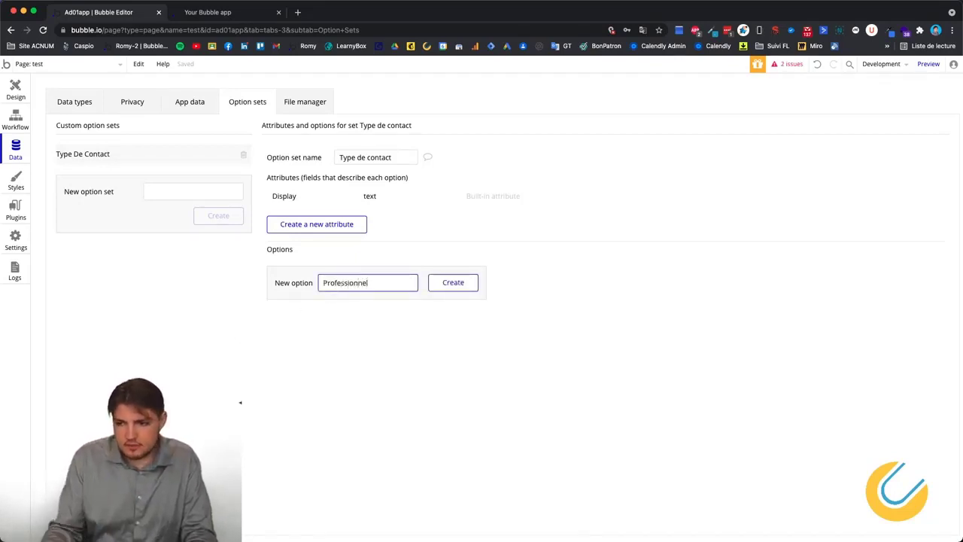
pyautogui.click(453, 282)
pyautogui.click(333, 306)
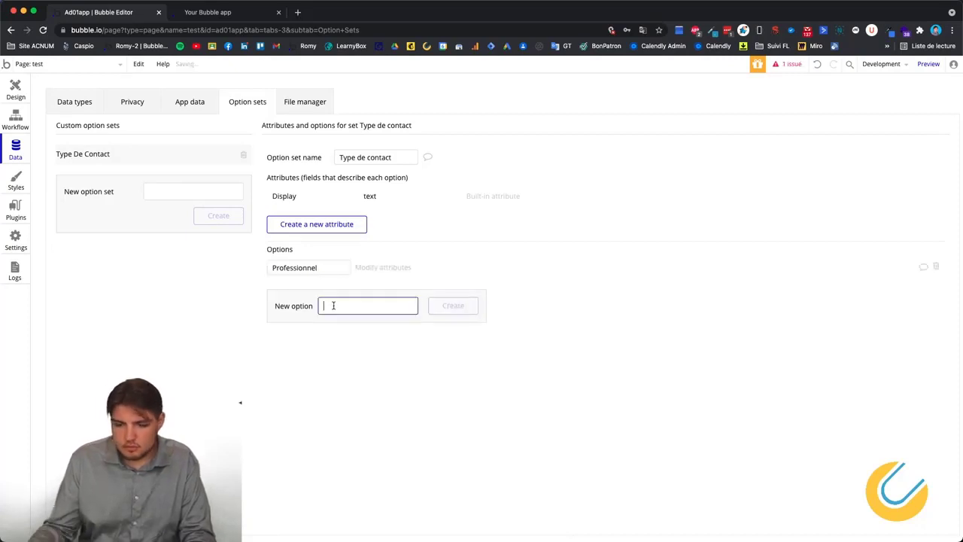
# Add Particulier as a second option, correcting its misspelling.
pyautogui.write('Parricul')
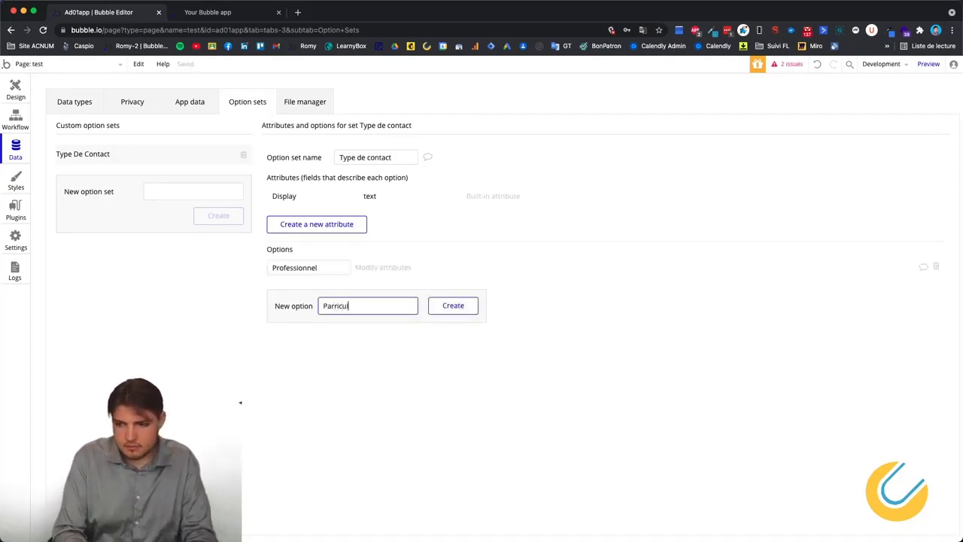
pyautogui.write('ier')
pyautogui.press('Return')
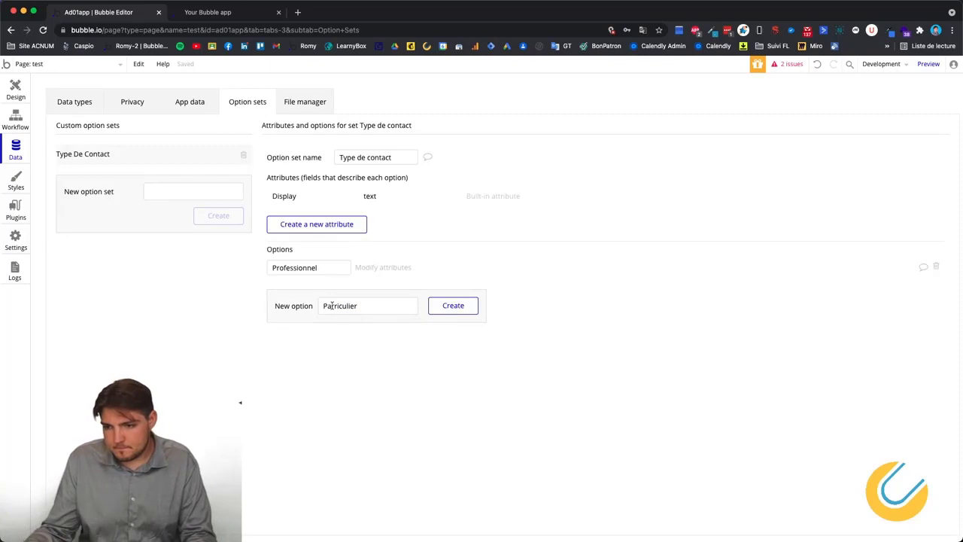
pyautogui.click(332, 305)
pyautogui.press('Delete')
pyautogui.write('t')
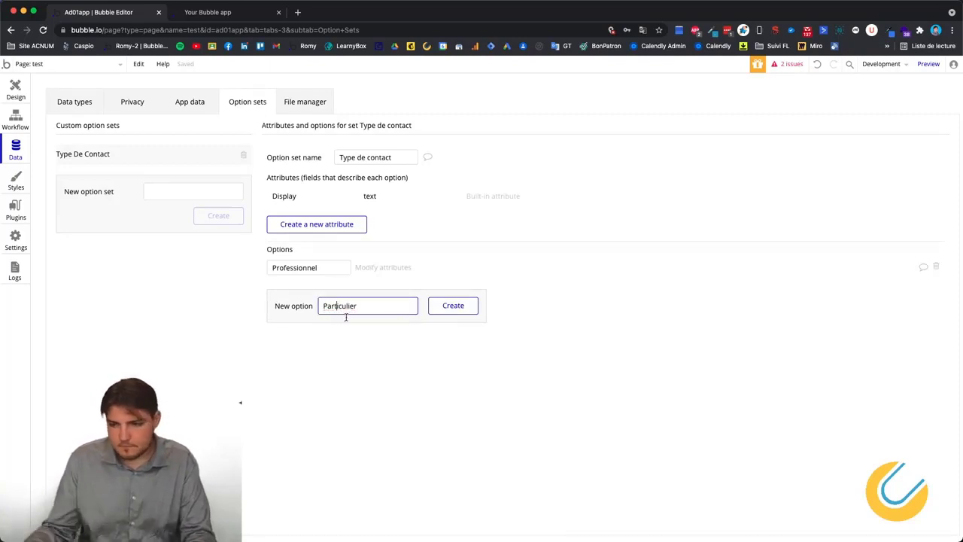
pyautogui.click(455, 307)
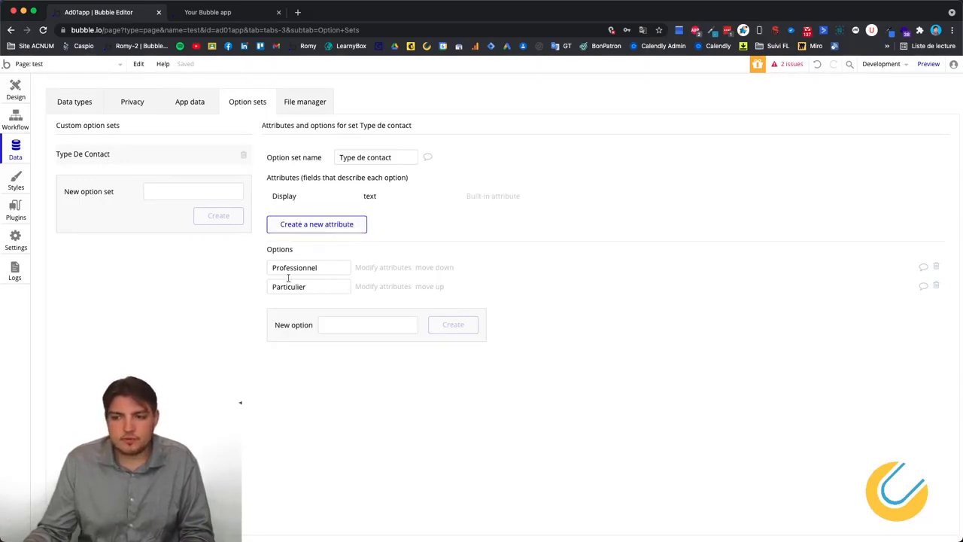
pyautogui.rightClick(320, 406)
pyautogui.click(294, 392)
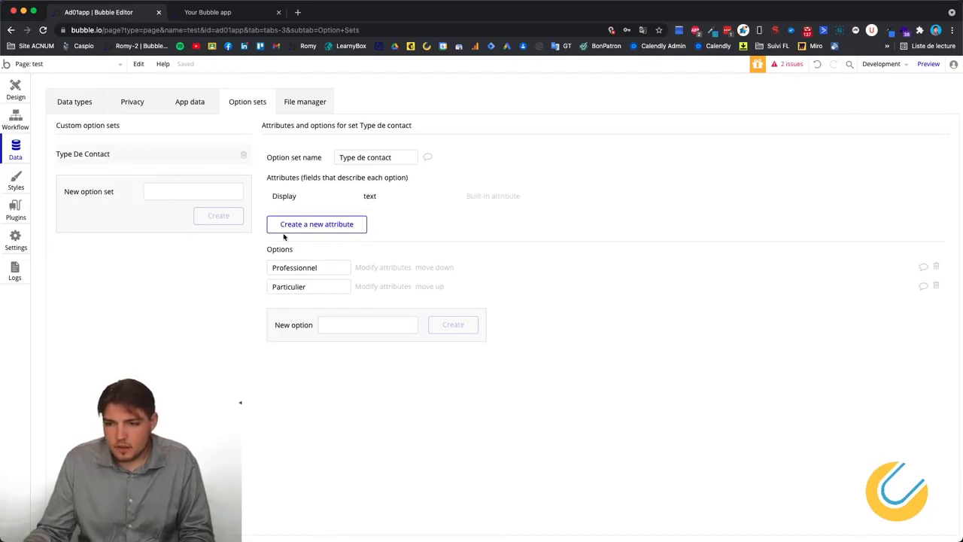
# Create a text attribute named CodeContact on the Type de contact option set.
pyautogui.click(313, 224)
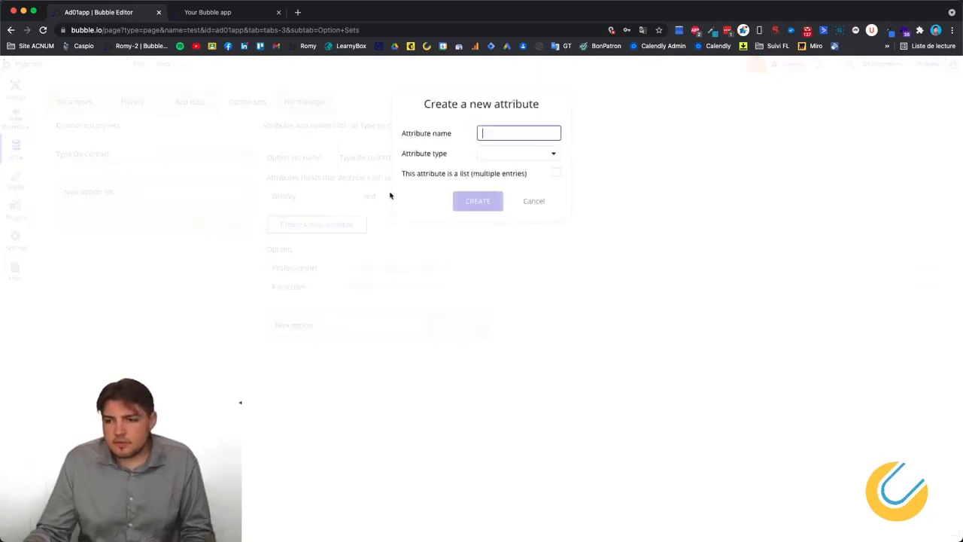
pyautogui.write('Code')
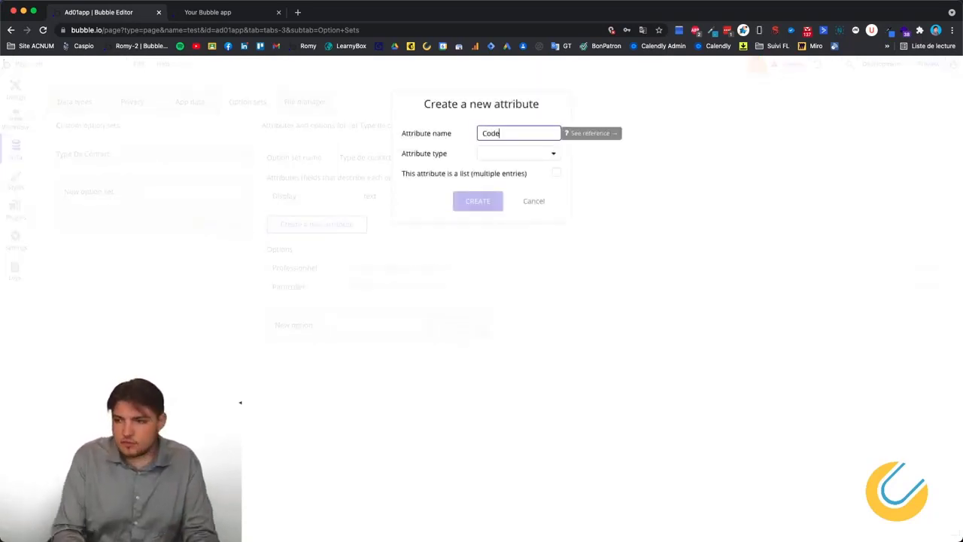
pyautogui.write('Con')
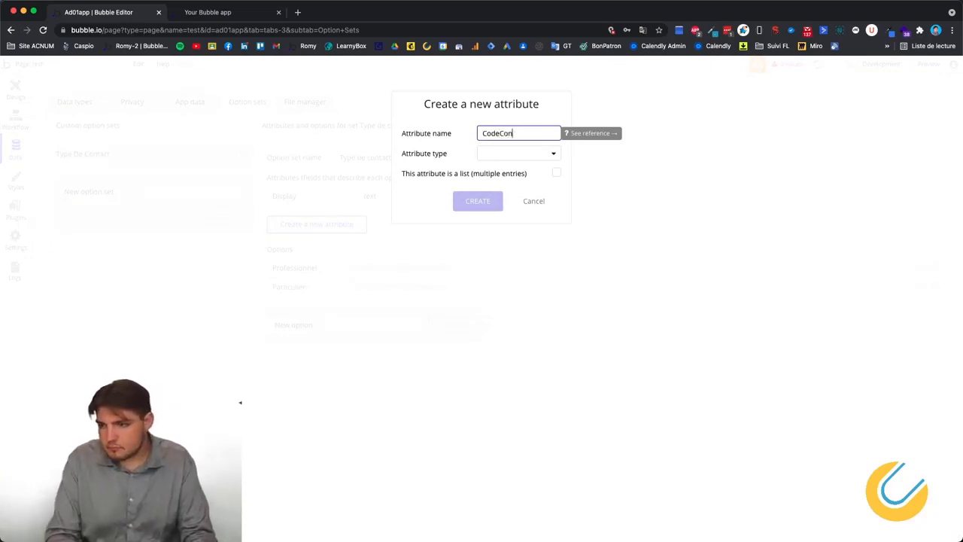
pyautogui.write('atcttact')
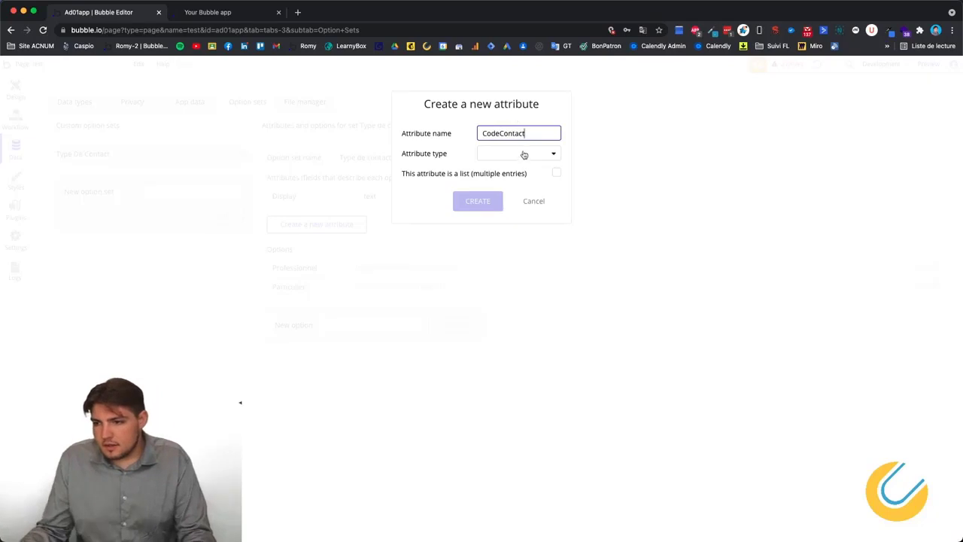
pyautogui.click(525, 155)
pyautogui.click(527, 169)
pyautogui.click(482, 199)
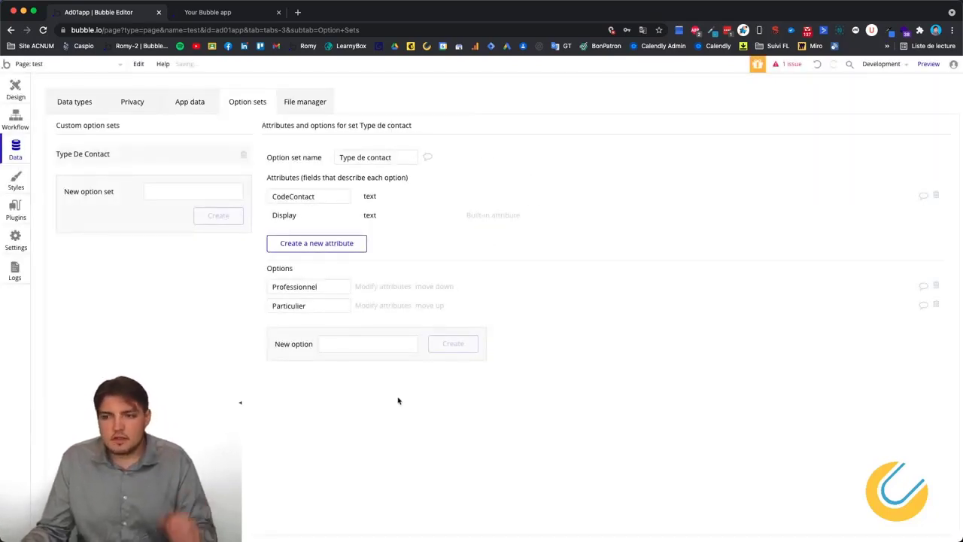
# Set CodeContact to B2B for Professionnel and B2C for Particulier.
pyautogui.click(380, 286)
pyautogui.moveTo(177, 117); pyautogui.dragTo(27, 116)
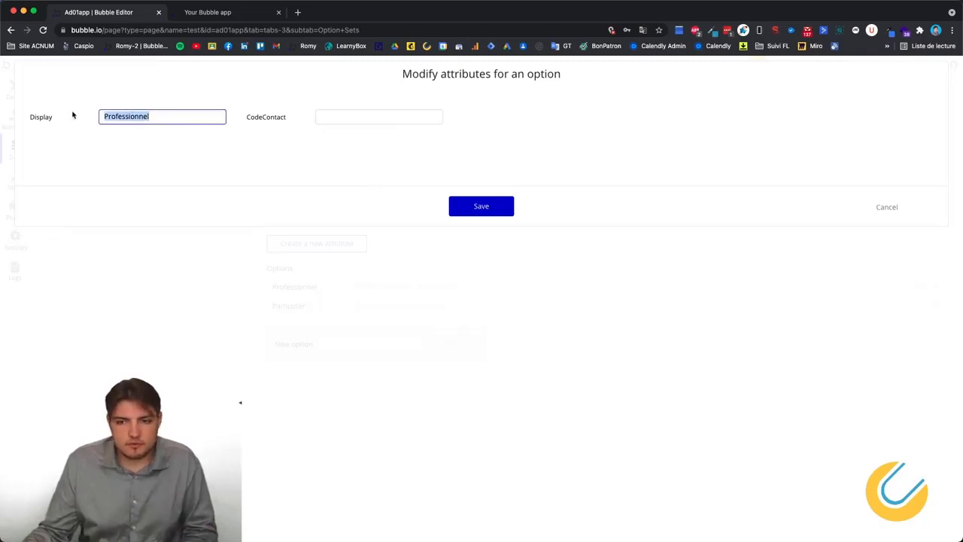
pyautogui.click(373, 118)
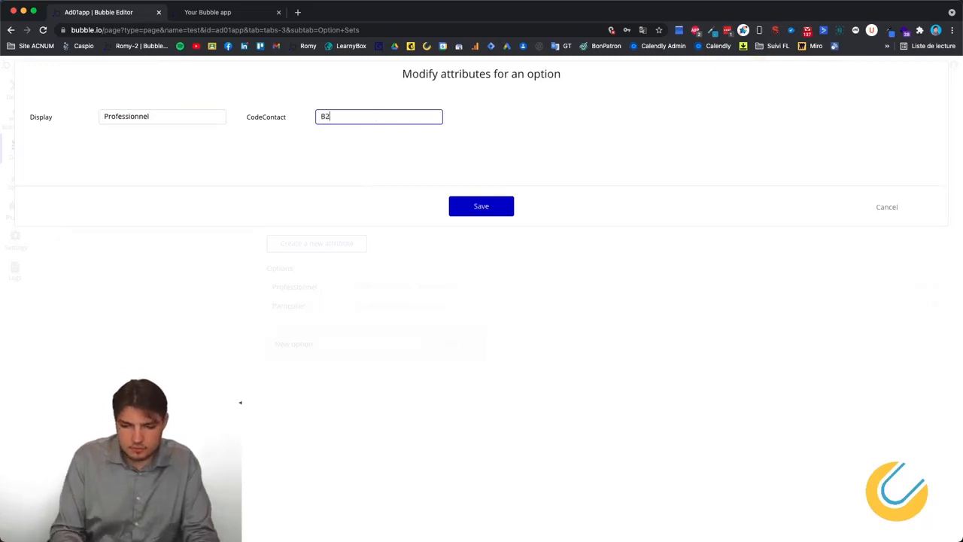
pyautogui.click(482, 208)
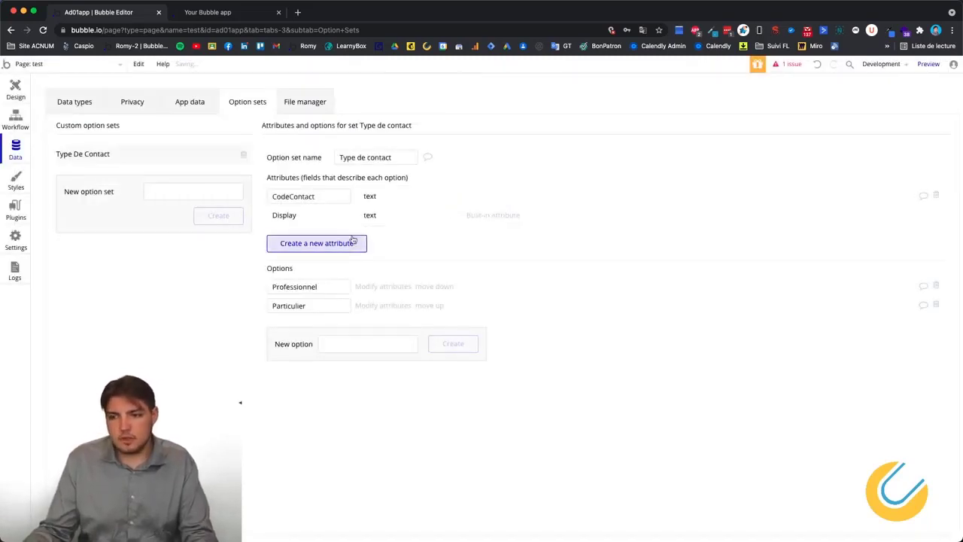
pyautogui.click(376, 307)
pyautogui.click(364, 116)
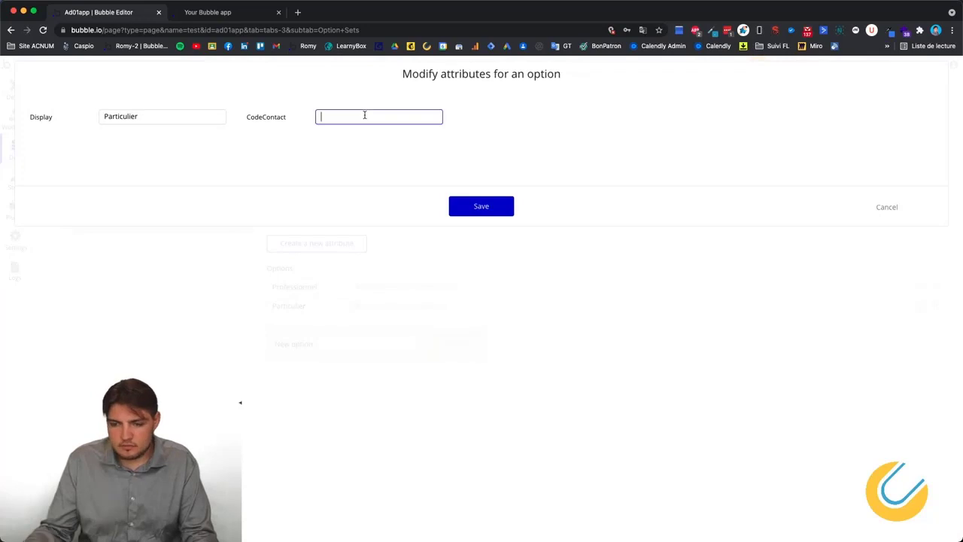
pyautogui.write('B2C')
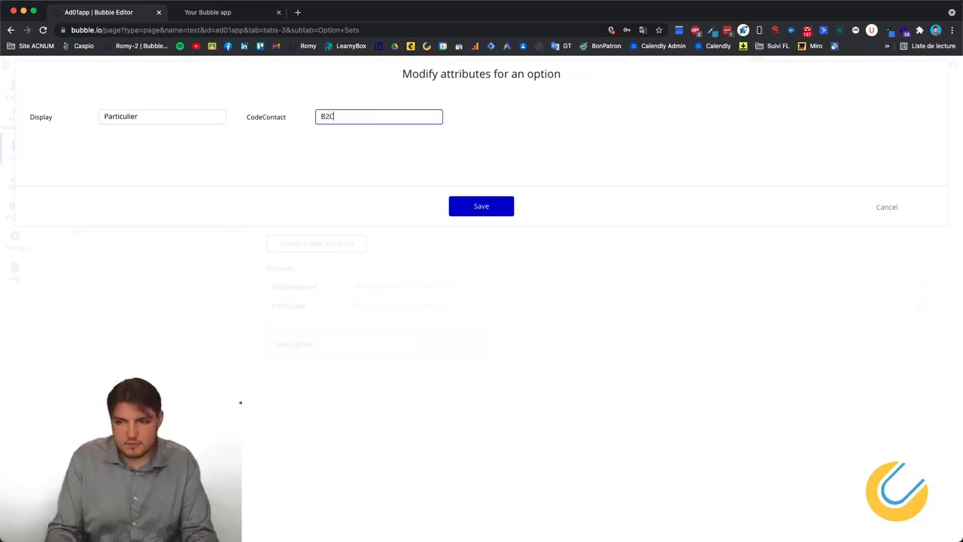
pyautogui.click(505, 213)
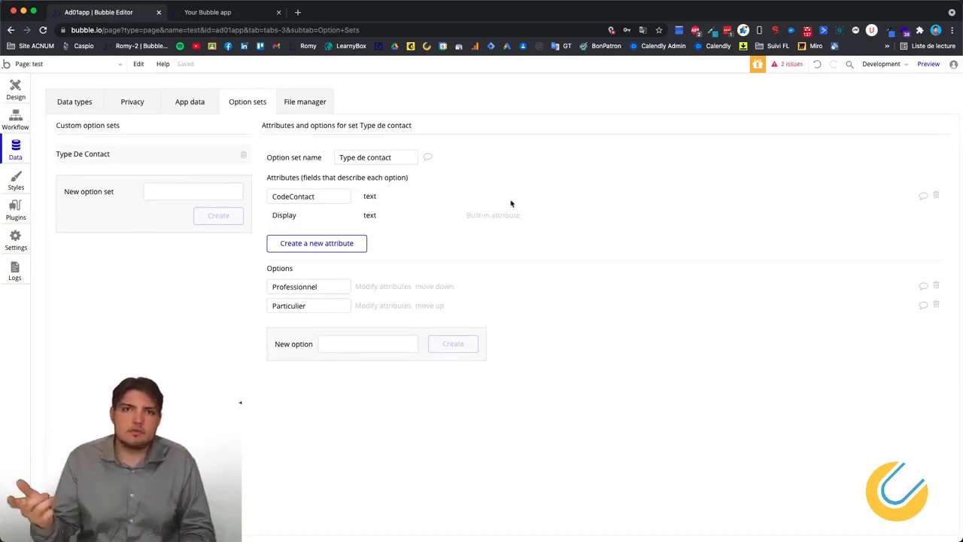
pyautogui.click(316, 196)
# Review the options' CodeContact values unchanged, then start a new field on the Contact type.
pyautogui.click(298, 217)
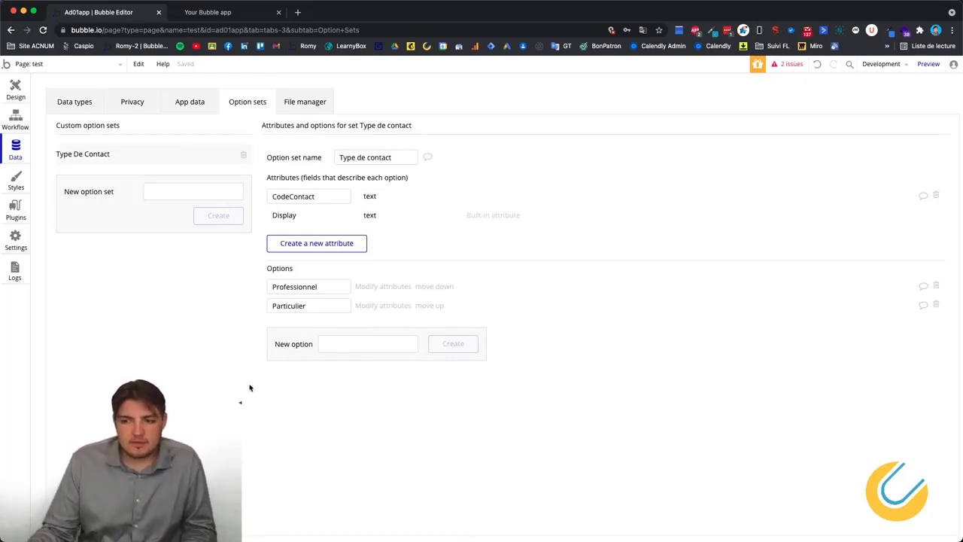
pyautogui.click(385, 292)
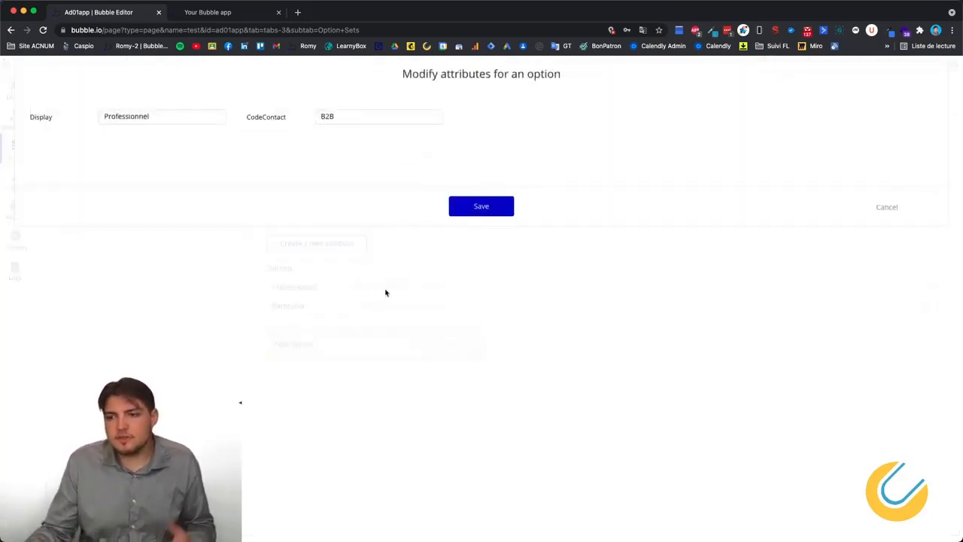
pyautogui.click(887, 206)
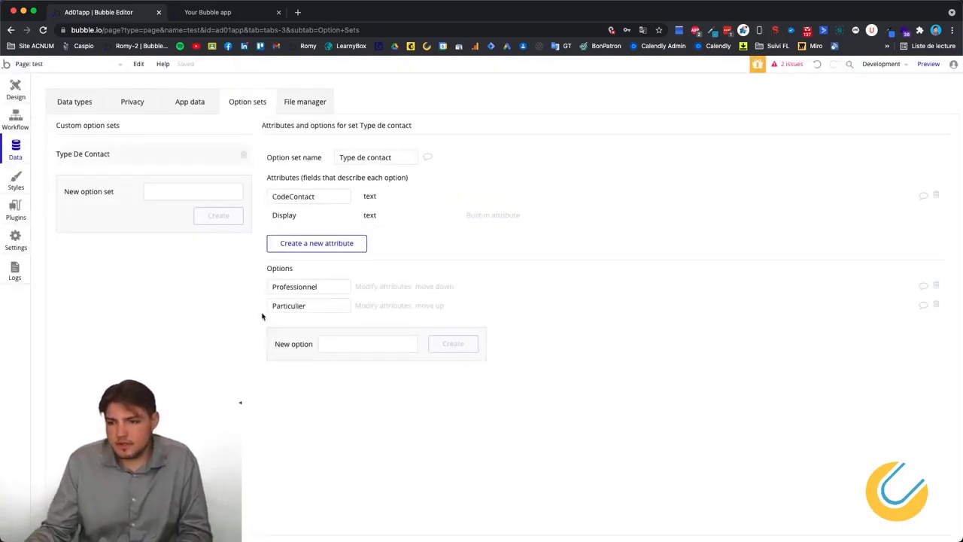
pyautogui.doubleClick(309, 303)
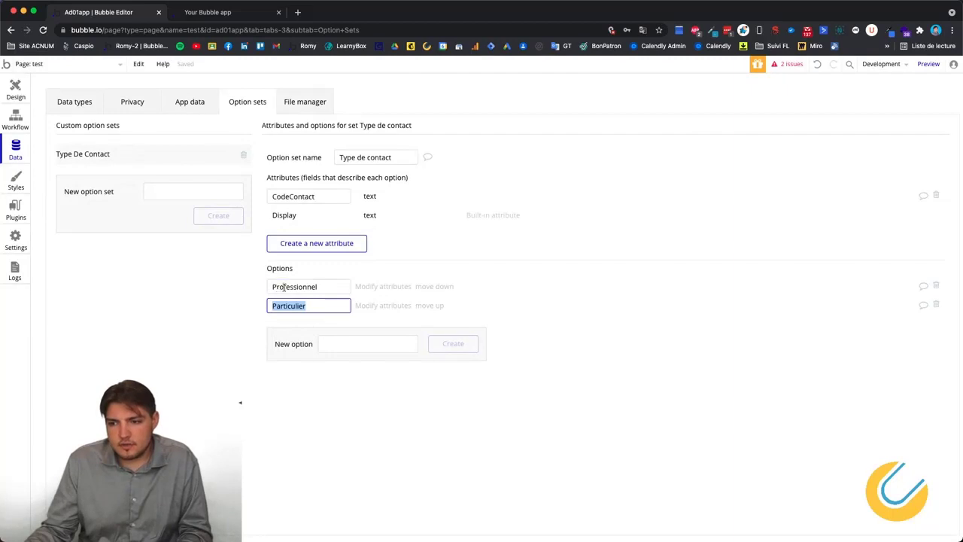
pyautogui.doubleClick(284, 287)
pyautogui.click(413, 371)
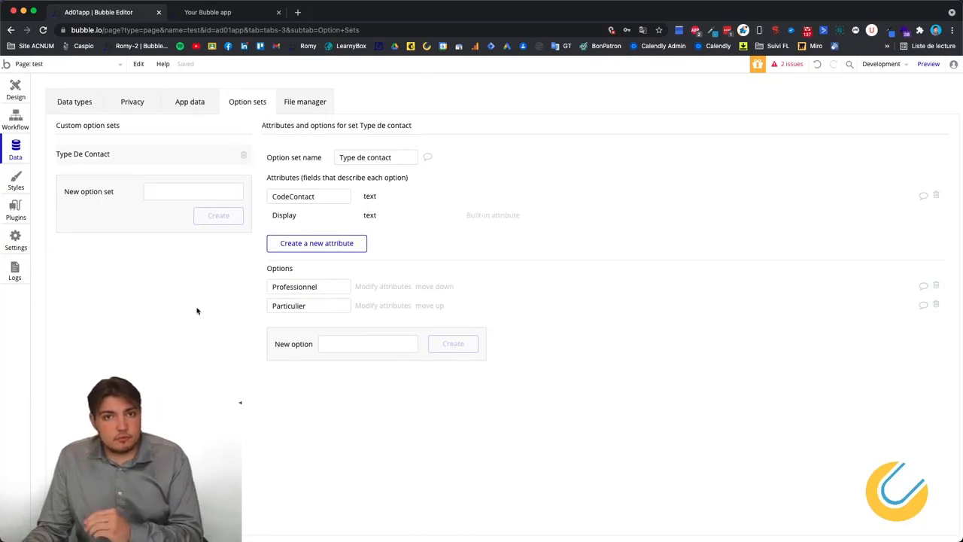
pyautogui.click(71, 104)
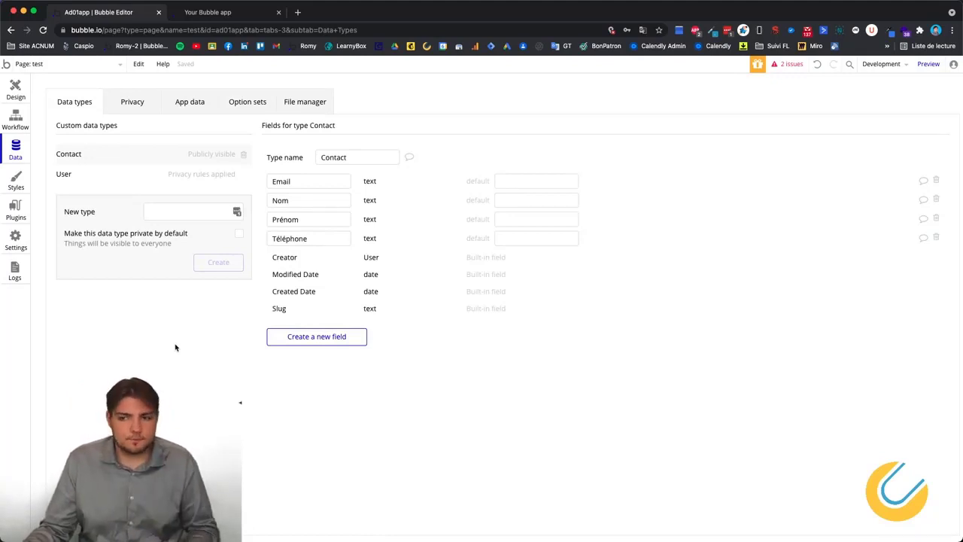
pyautogui.click(315, 343)
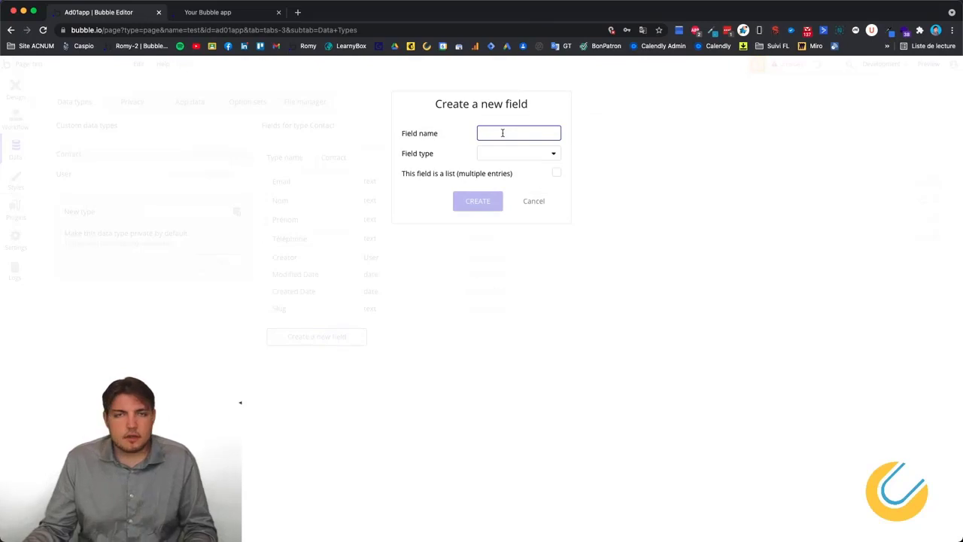
# Add a 'Type de Contact' field to Contact whose type is the Type de contact option set.
pyautogui.write('T')
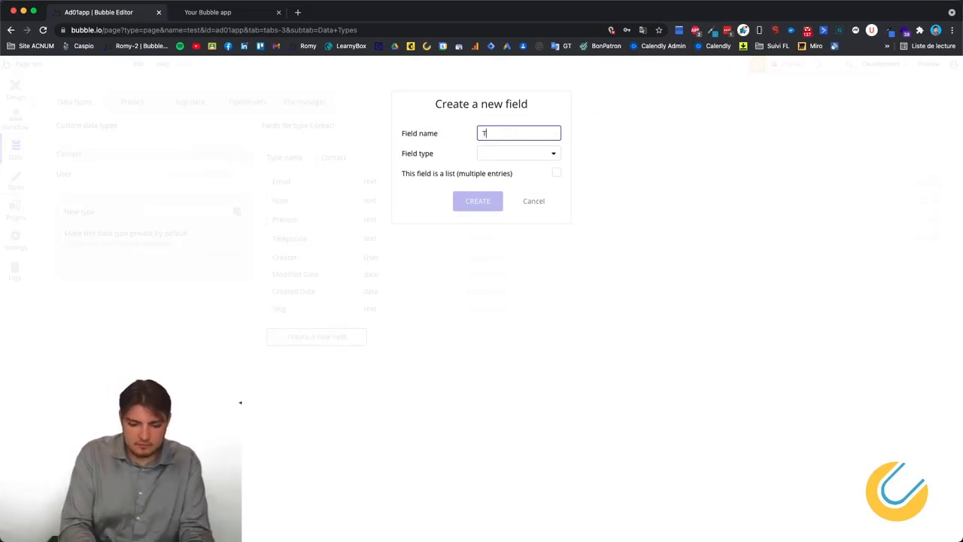
pyautogui.write('ype')
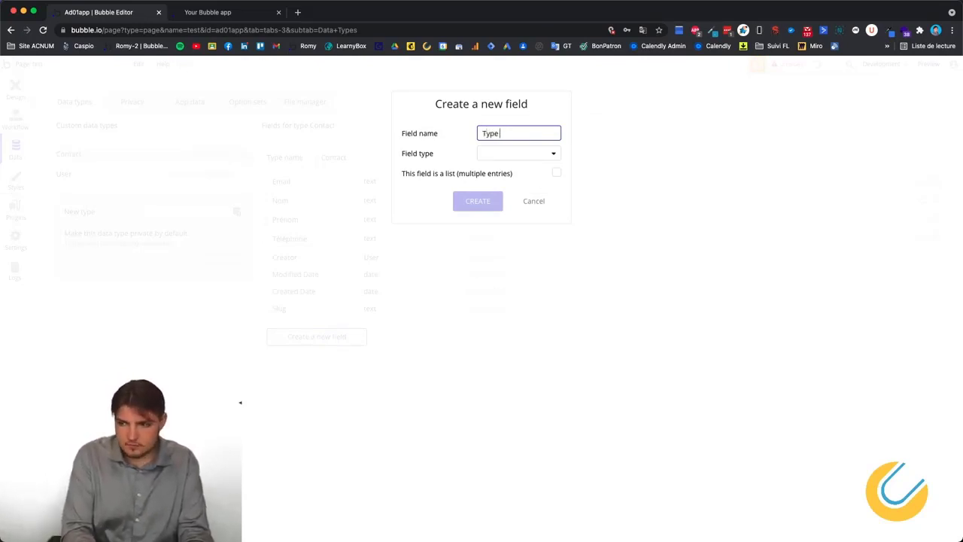
pyautogui.write('dede Contact')
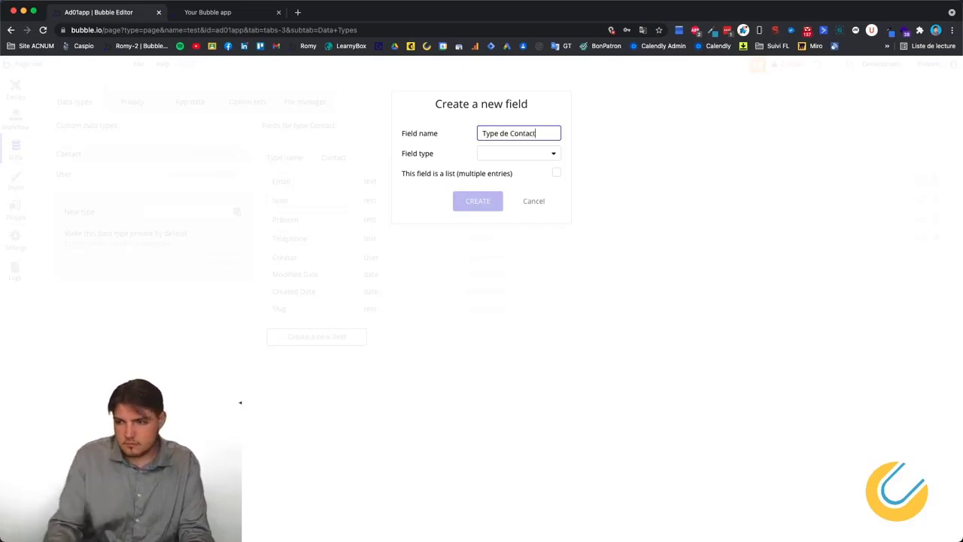
pyautogui.click(493, 155)
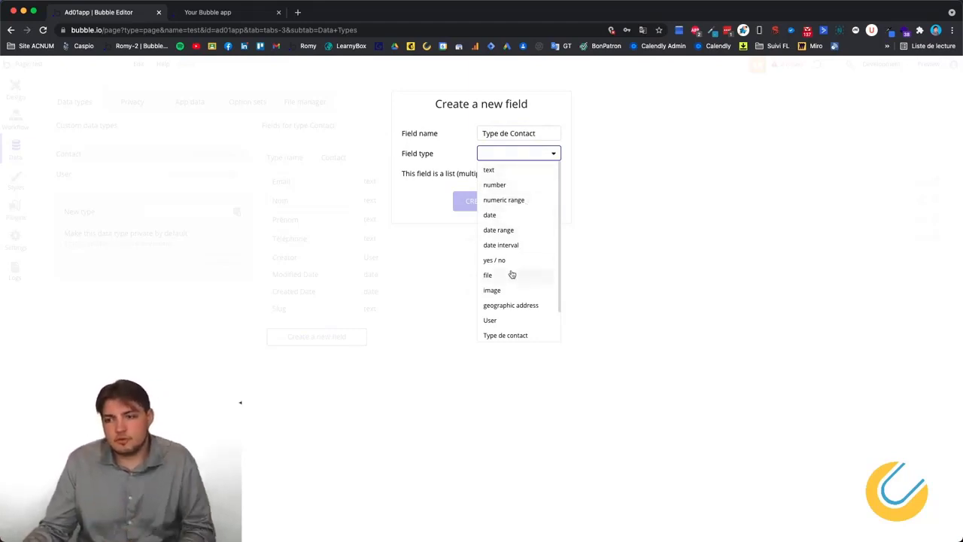
pyautogui.scroll(-1, 518, 257)
pyautogui.scroll(-2, 517, 257)
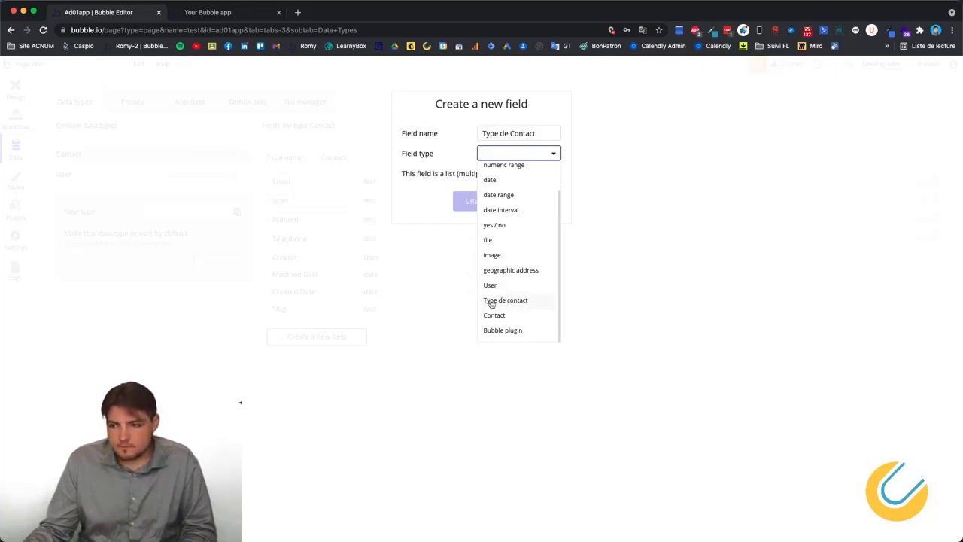
pyautogui.click(503, 301)
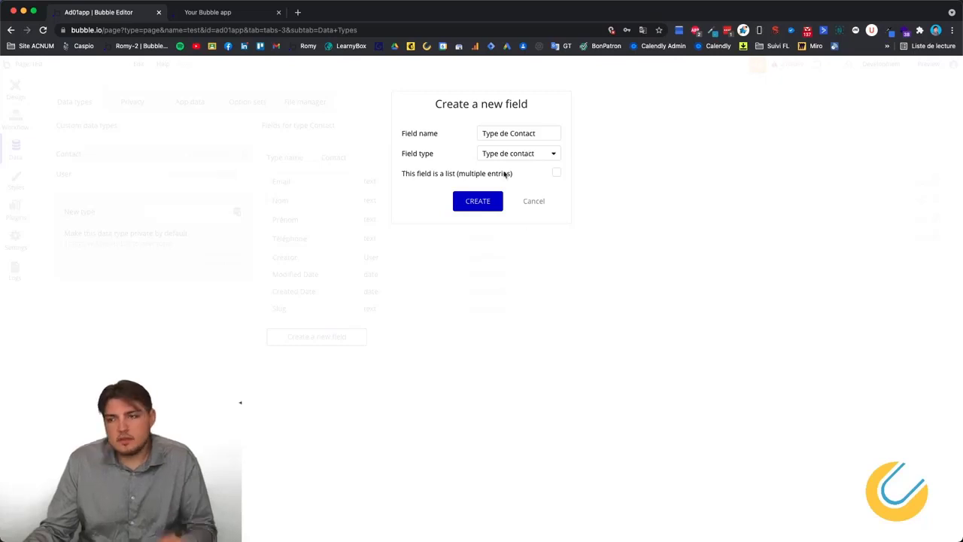
pyautogui.click(499, 202)
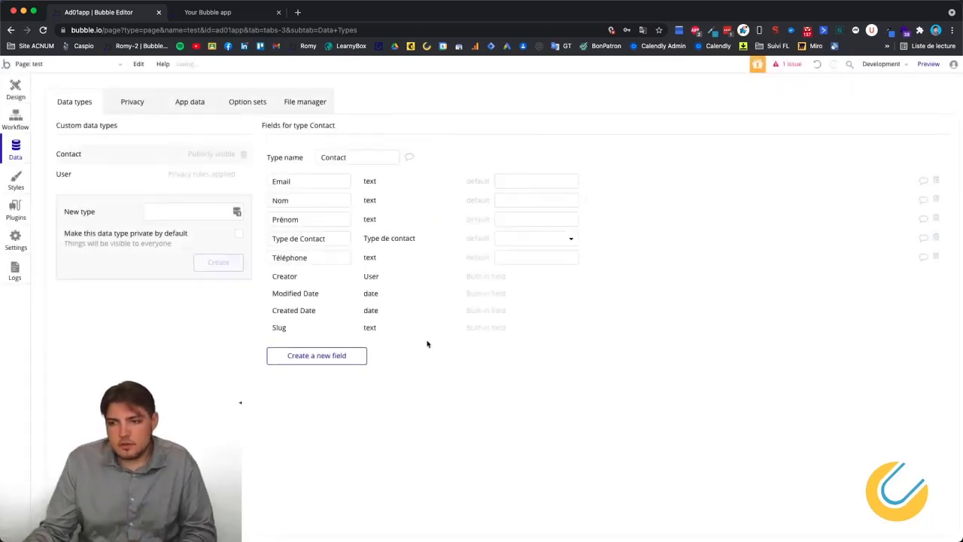
# Compare the Type de contact option set with the Contact type's Type de Contact field.
pyautogui.click(246, 100)
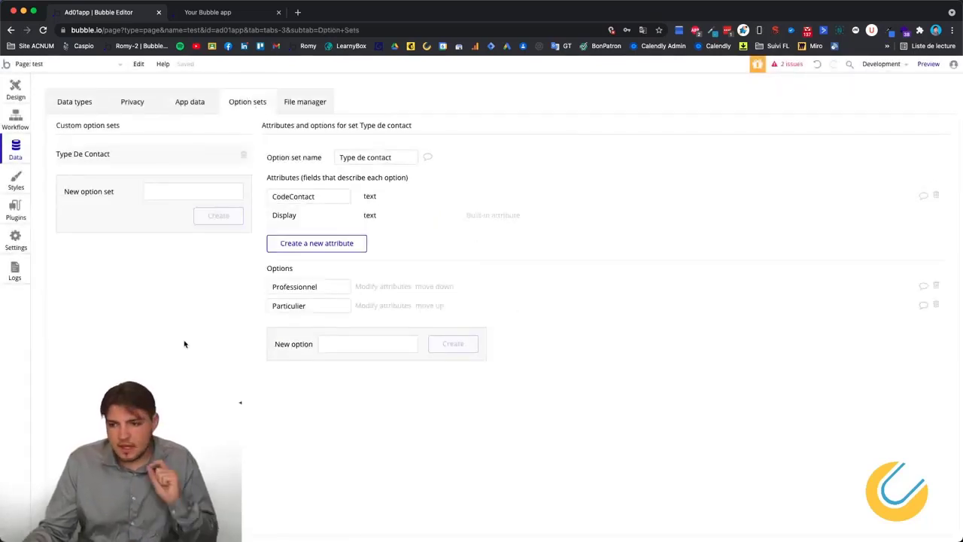
pyautogui.click(83, 105)
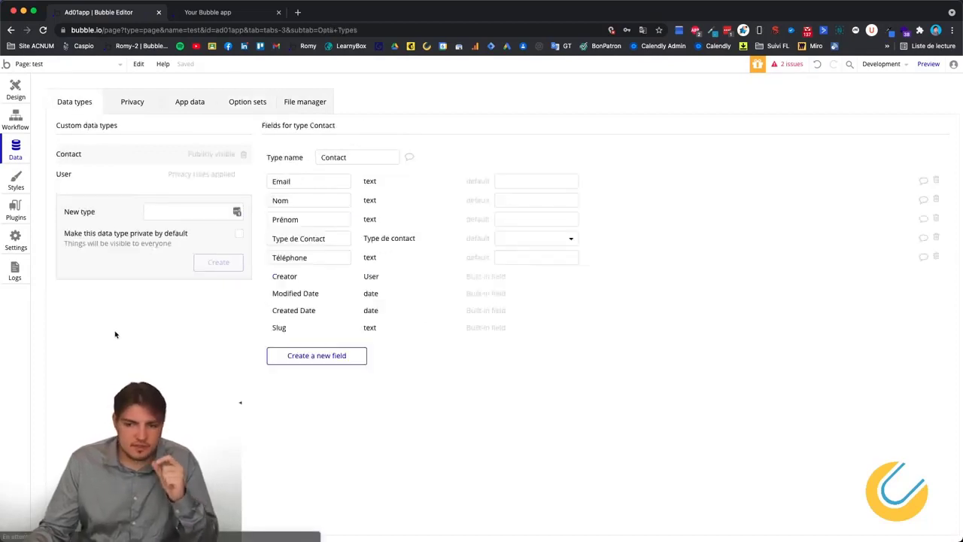
pyautogui.click(322, 238)
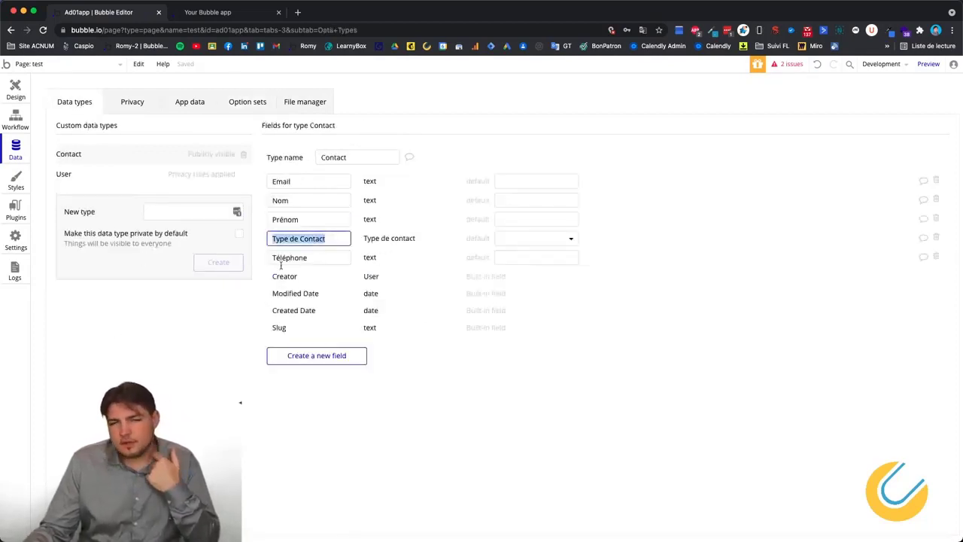
pyautogui.click(250, 102)
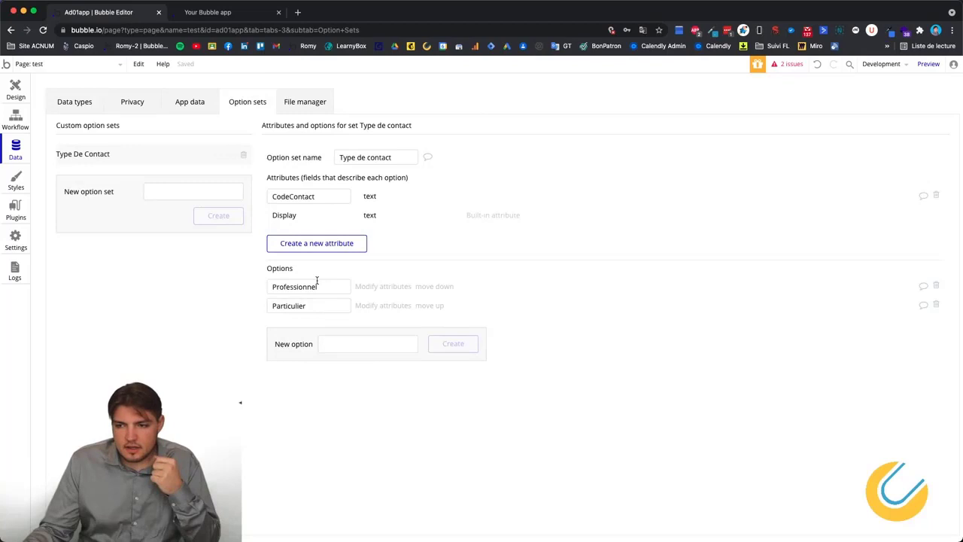
pyautogui.click(355, 157)
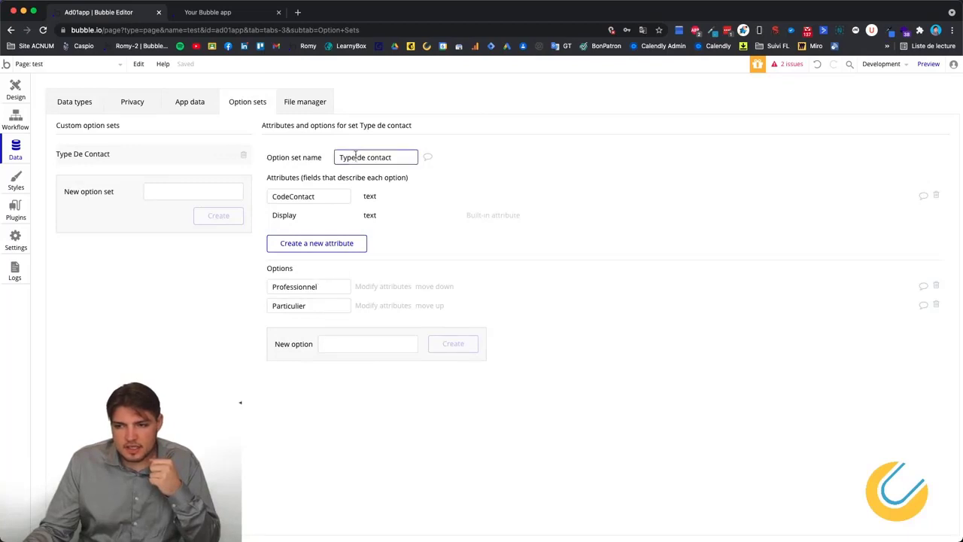
pyautogui.click(192, 351)
pyautogui.click(81, 100)
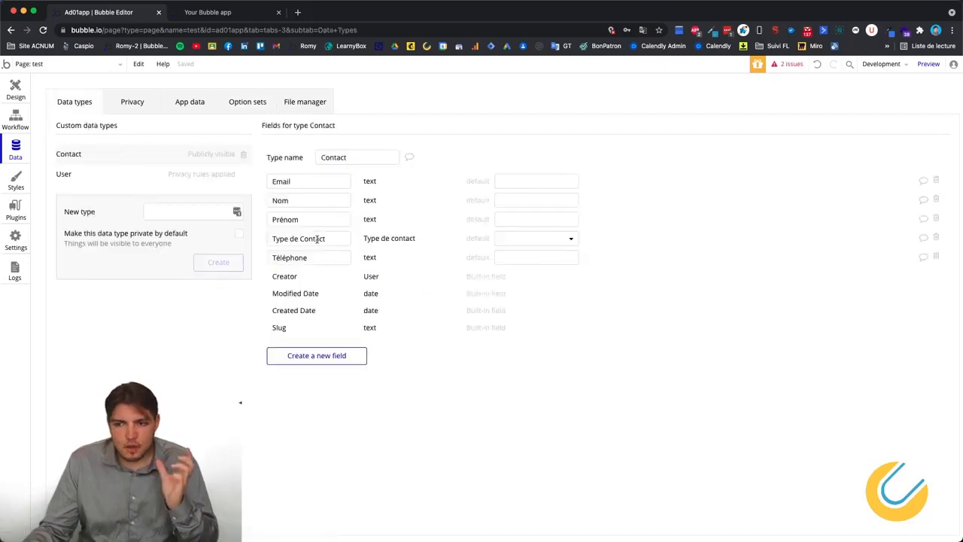
pyautogui.click(336, 240)
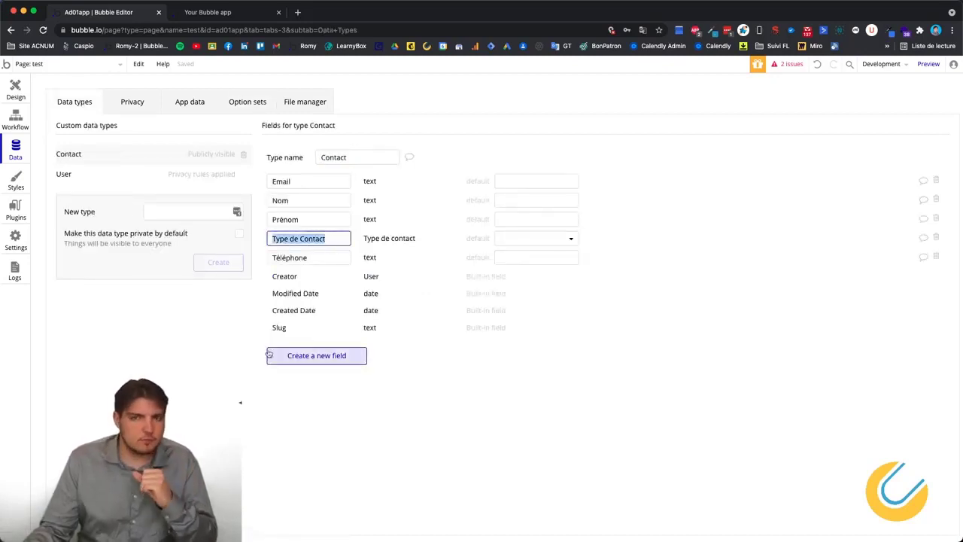
pyautogui.click(486, 367)
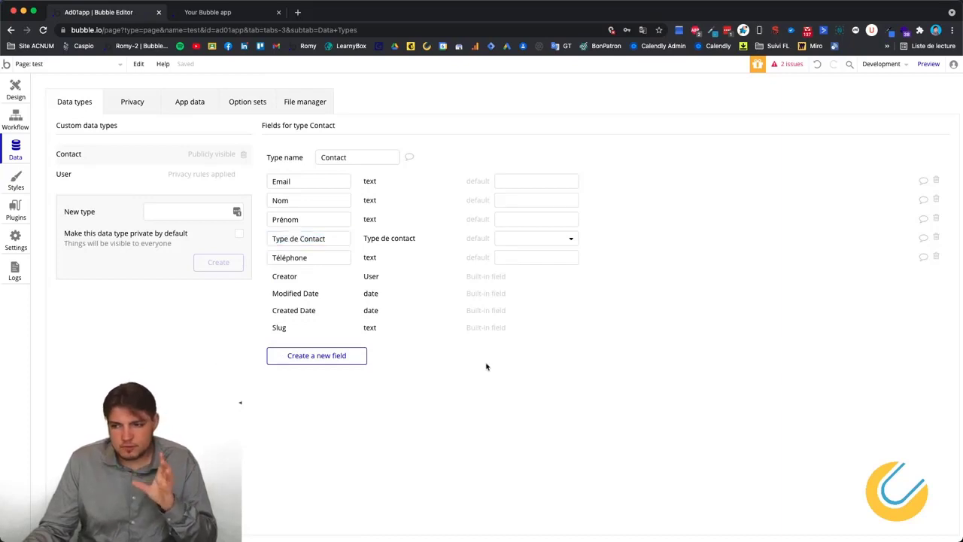
# Rename the Contact field to 'Type de contact' with a lowercase c.
pyautogui.click(307, 238)
pyautogui.click(305, 238)
pyautogui.press('BackSpace')
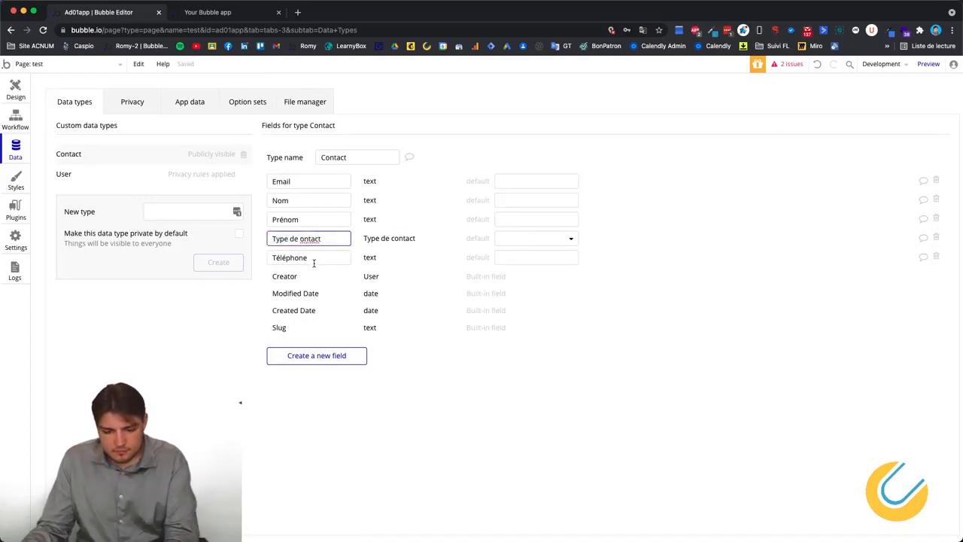
pyautogui.write('x')
pyautogui.press('BackSpace')
pyautogui.write('c')
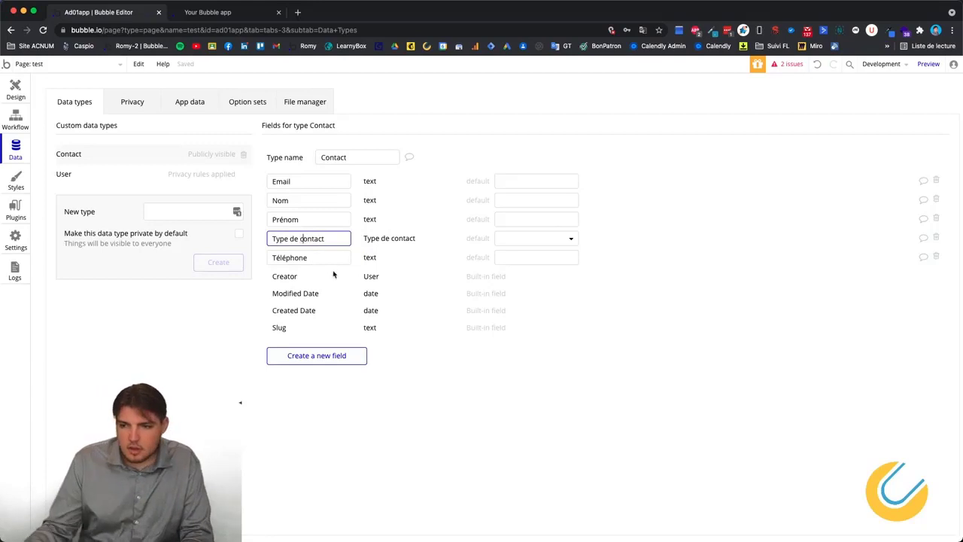
pyautogui.click(439, 376)
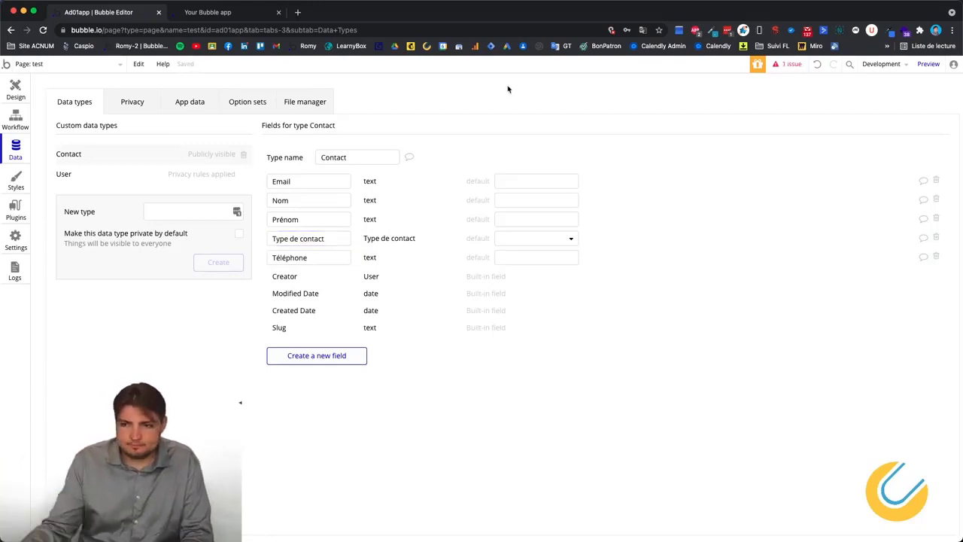
# Rename the option set to 'TypeContact' and return to the Contact data type.
pyautogui.click(264, 102)
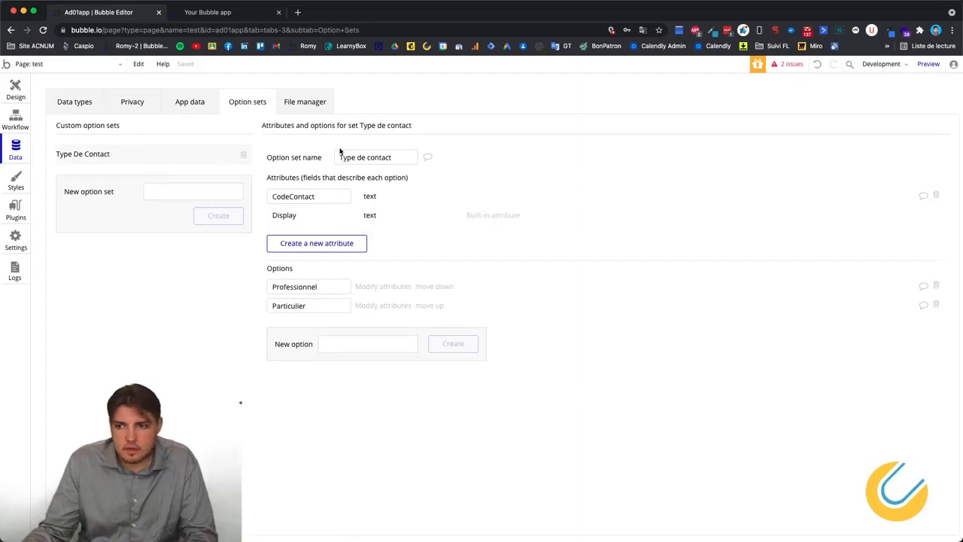
pyautogui.click(369, 158)
pyautogui.press('BackSpace')
pyautogui.press('BackSpace')
pyautogui.press('BackSpace')
pyautogui.press('BackSpace')
pyautogui.press('BackSpace')
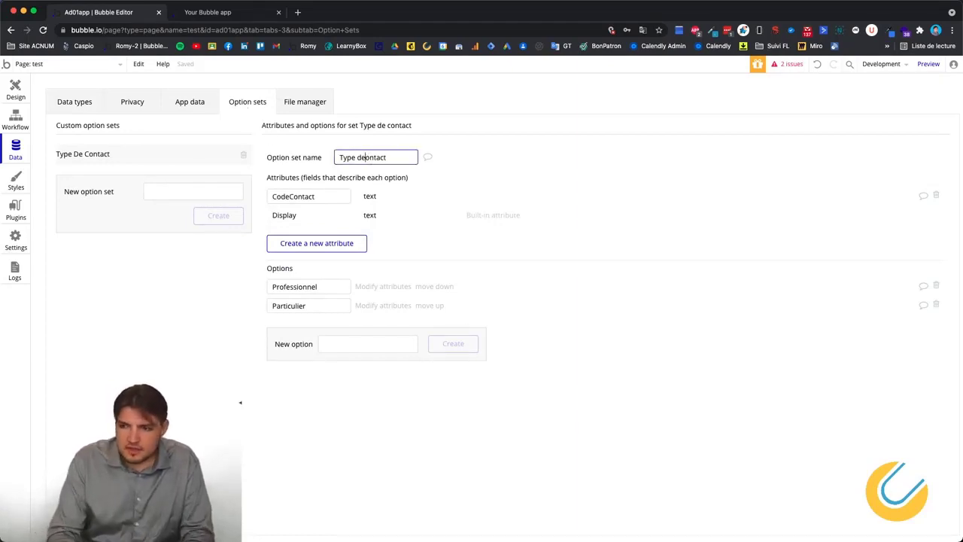
pyautogui.write('C')
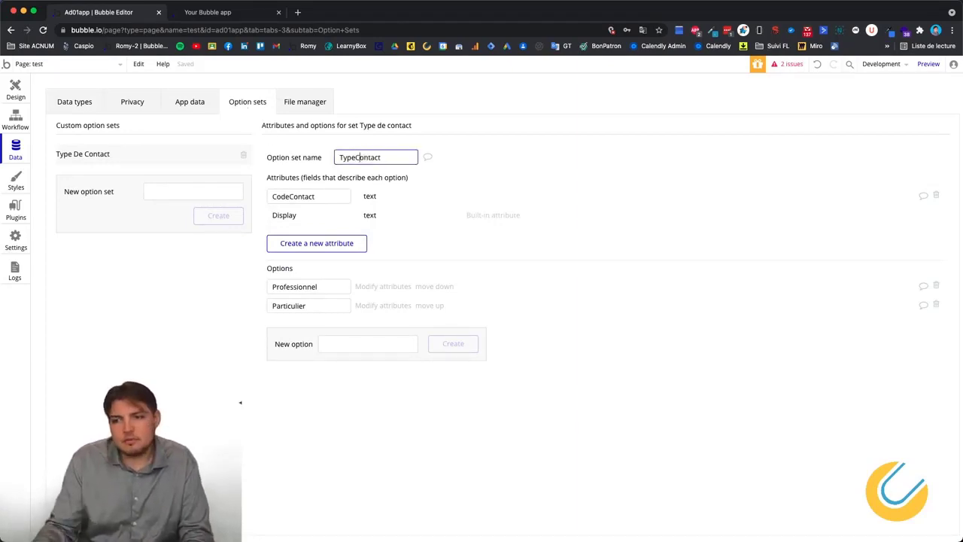
pyautogui.click(413, 195)
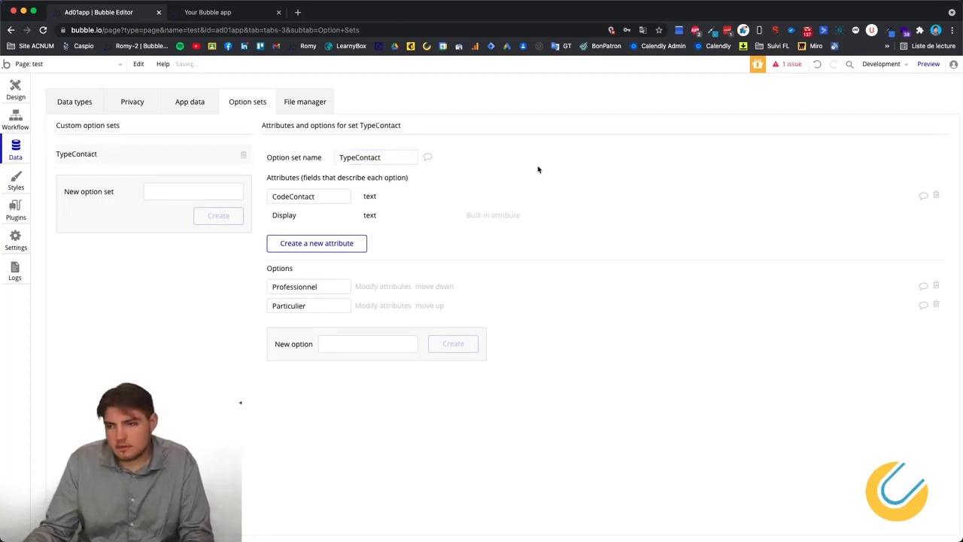
pyautogui.click(67, 108)
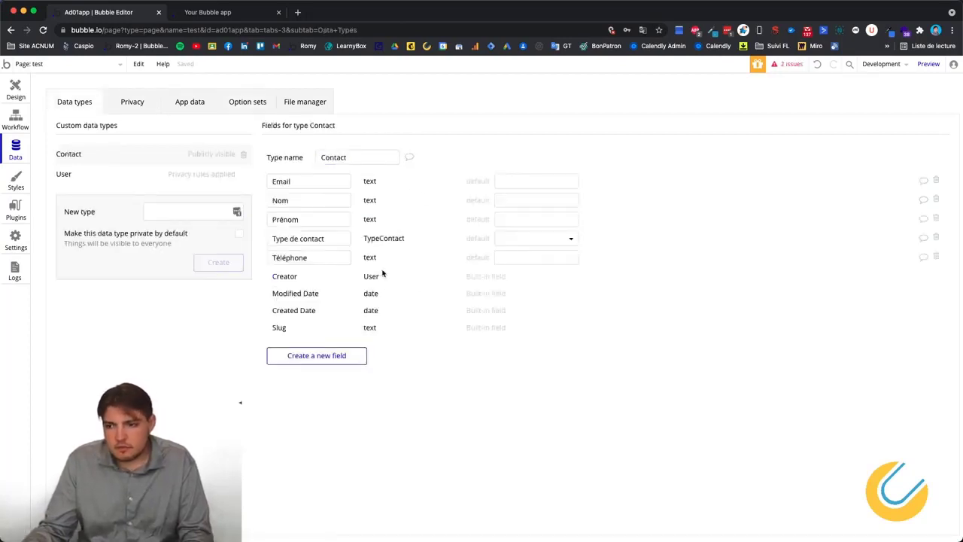
# Start a new Contact field and browse the list of field types.
pyautogui.click(316, 360)
pyautogui.click(502, 153)
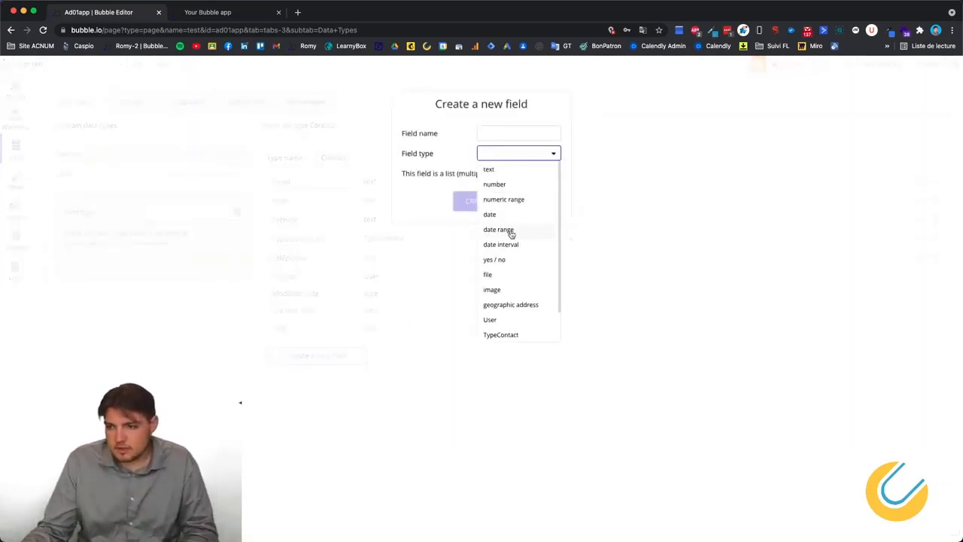
pyautogui.scroll(-2, 514, 236)
pyautogui.scroll(2, 498, 211)
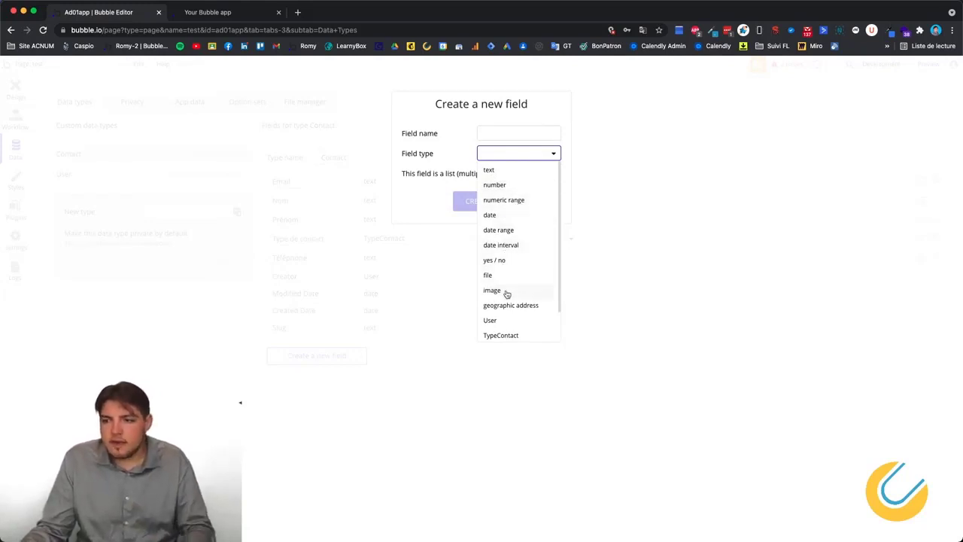
pyautogui.scroll(-1, 510, 301)
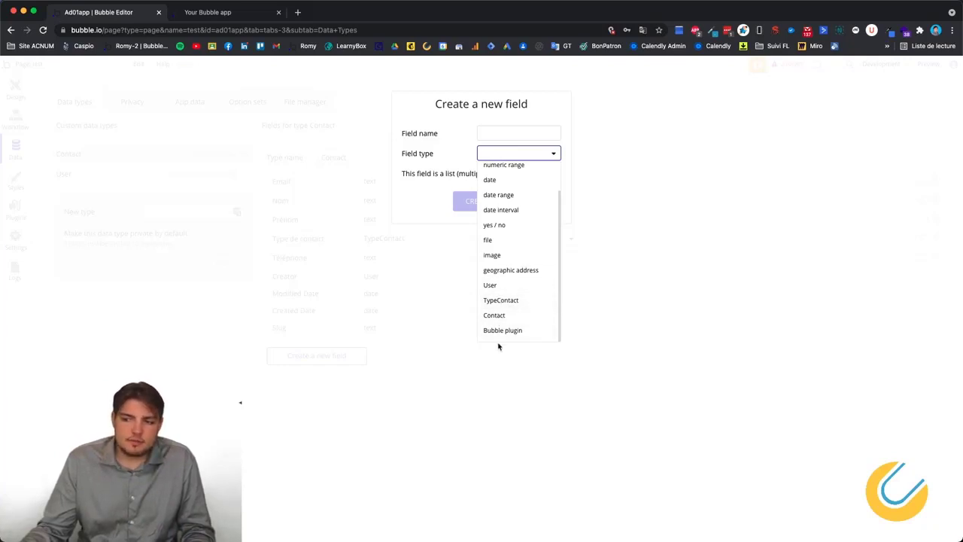
pyautogui.click(492, 132)
# Name it 'Yype de contact' with type TypeContact, then cancel and view the option sets.
pyautogui.write('Y')
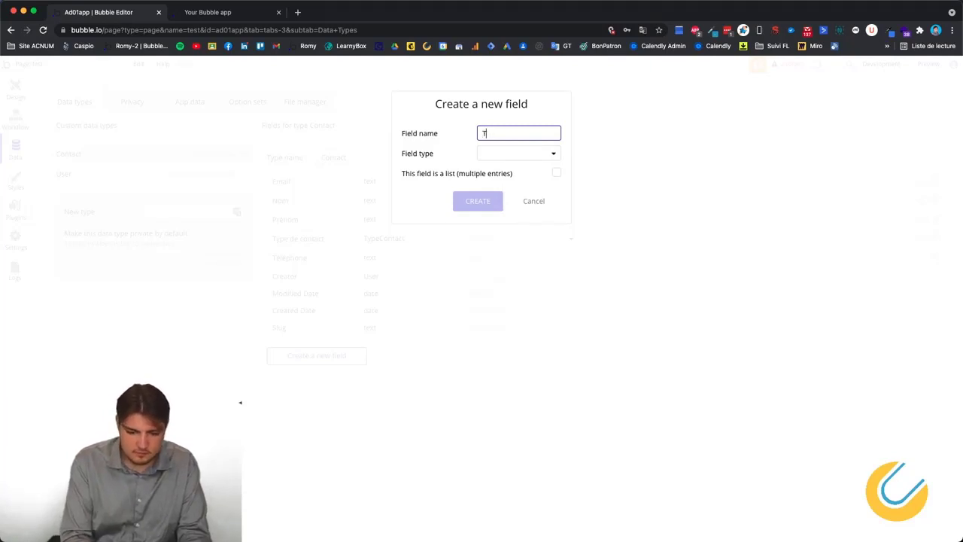
pyautogui.write('ype de conta')
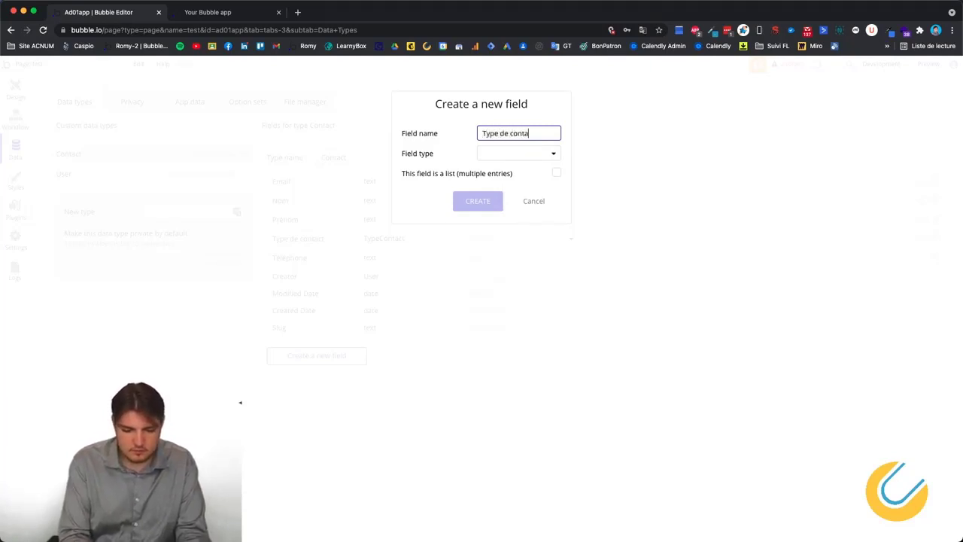
pyautogui.write('ct')
pyautogui.click(508, 153)
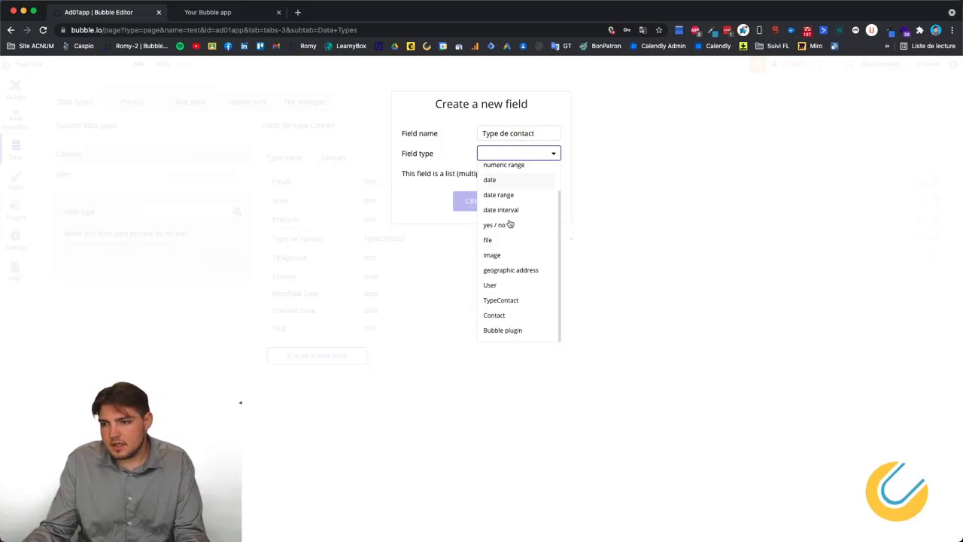
pyautogui.click(503, 301)
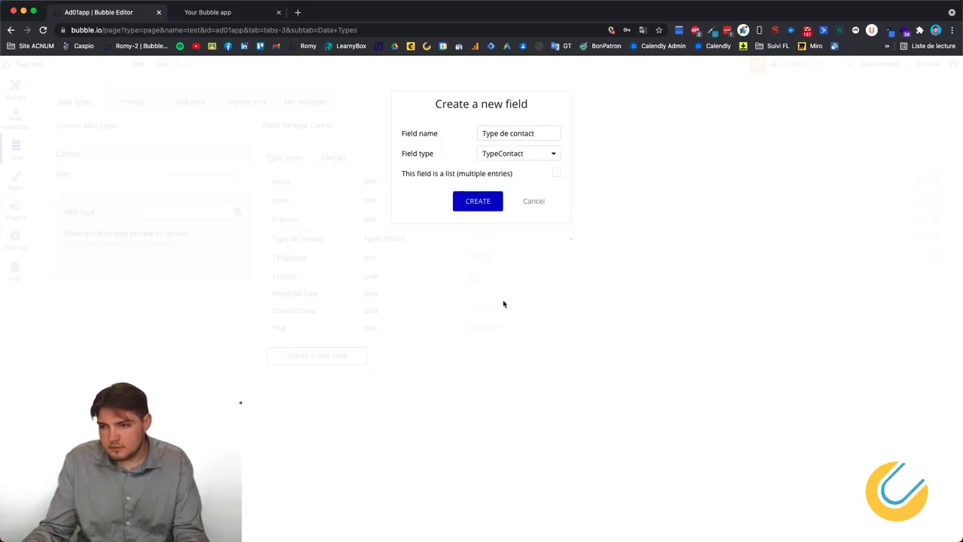
pyautogui.tripleClick(544, 133)
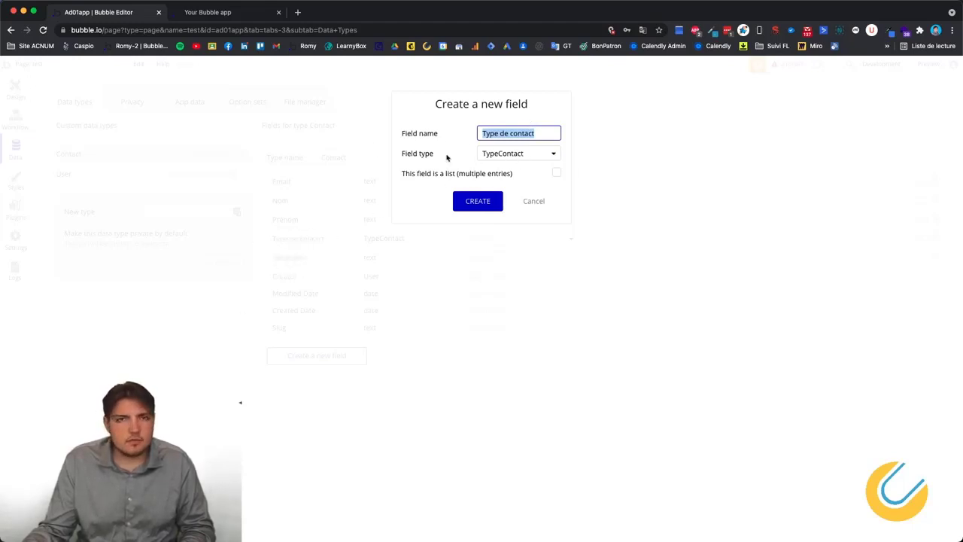
pyautogui.click(531, 203)
pyautogui.click(237, 102)
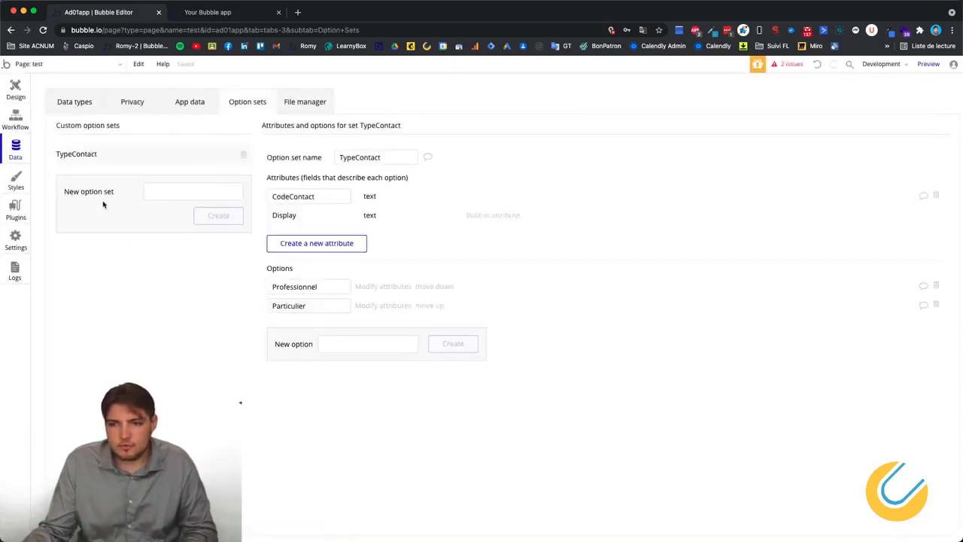
# Rename the option set to TYPECONTACT and check Contact's Type de contact field uses it.
pyautogui.click(80, 102)
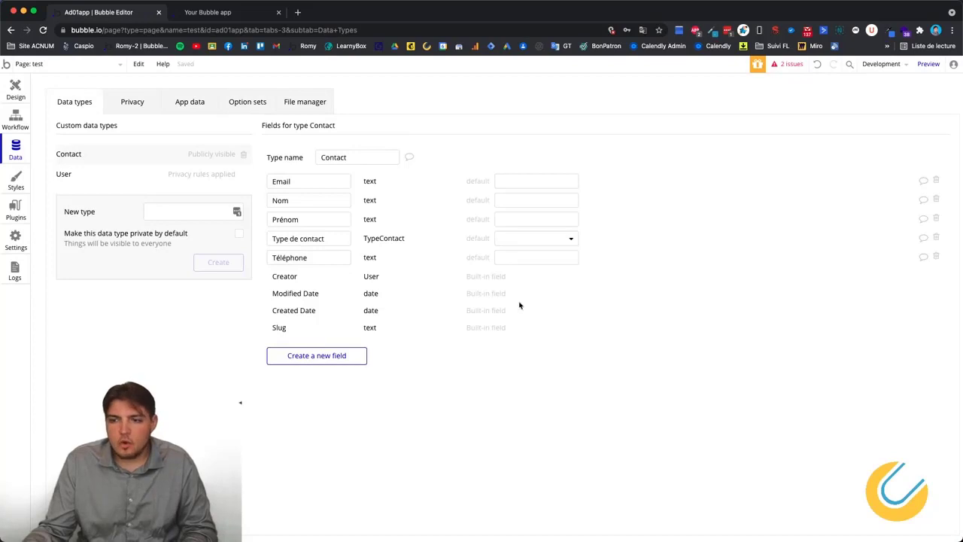
pyautogui.click(251, 102)
pyautogui.click(359, 158)
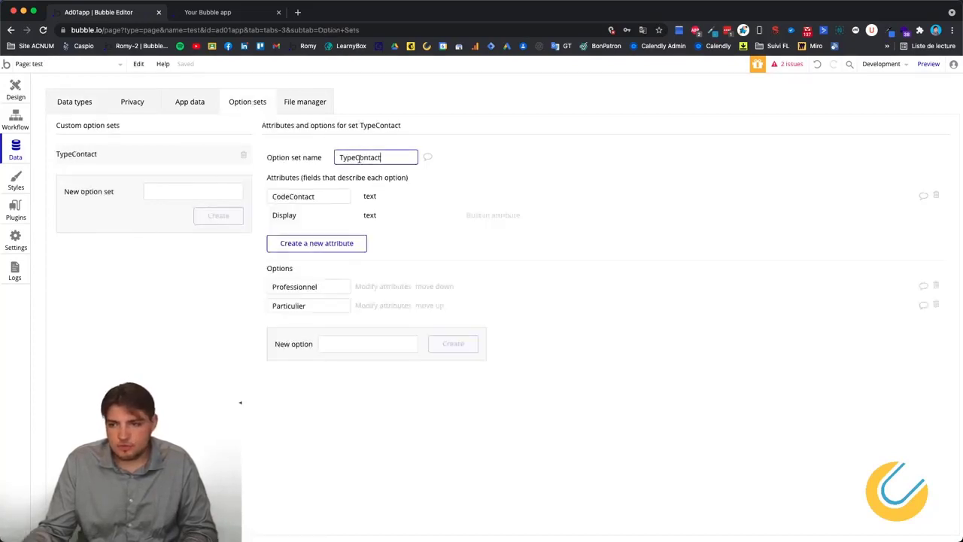
pyautogui.press('super+a')
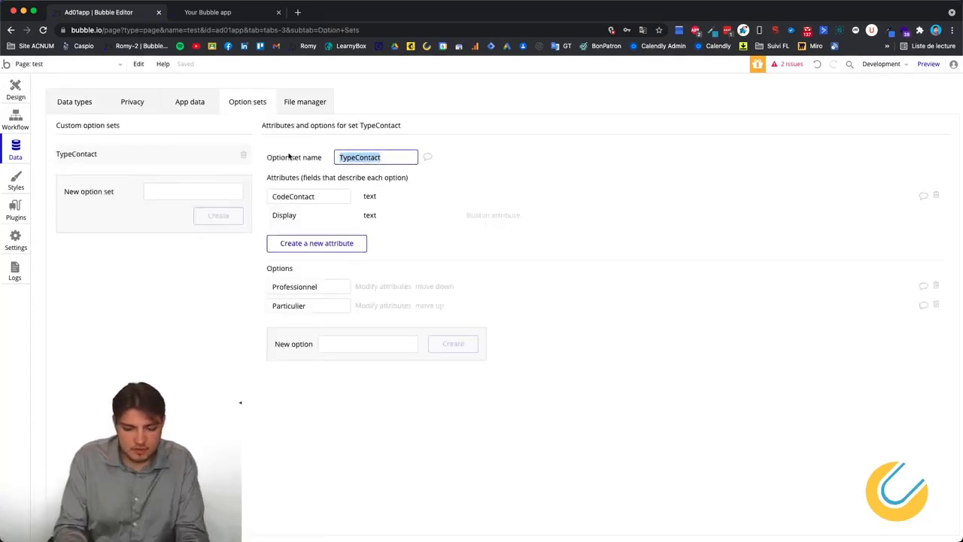
pyautogui.write('TYPECONTACT')
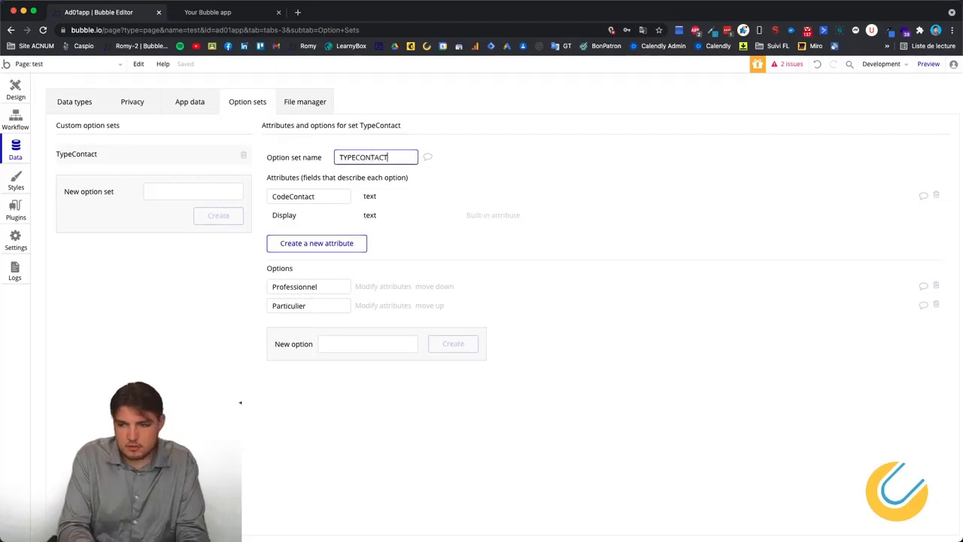
pyautogui.press('Return')
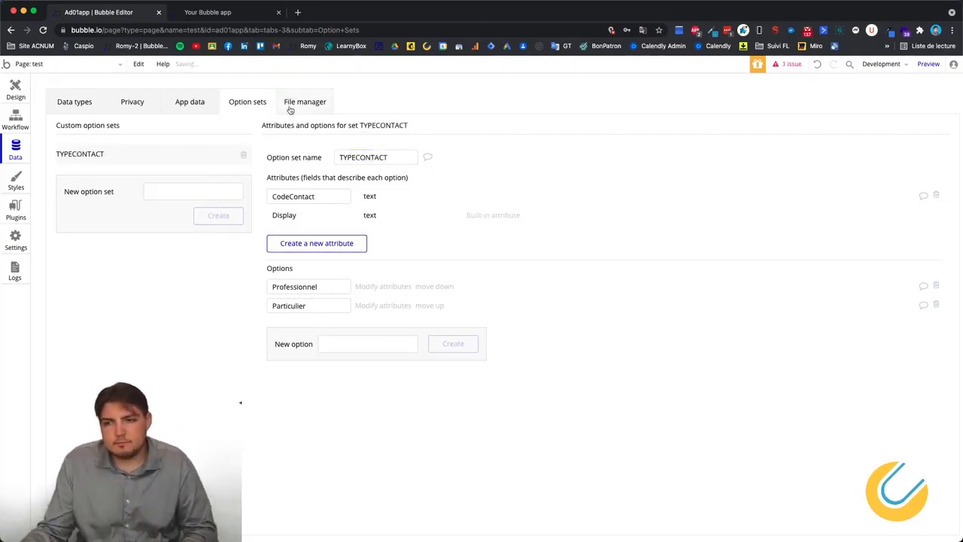
pyautogui.click(75, 102)
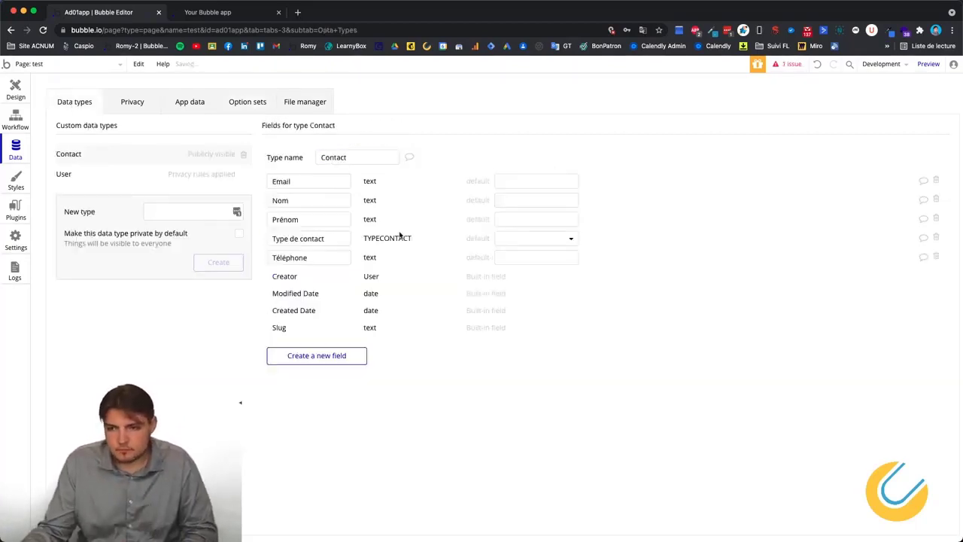
pyautogui.click(299, 238)
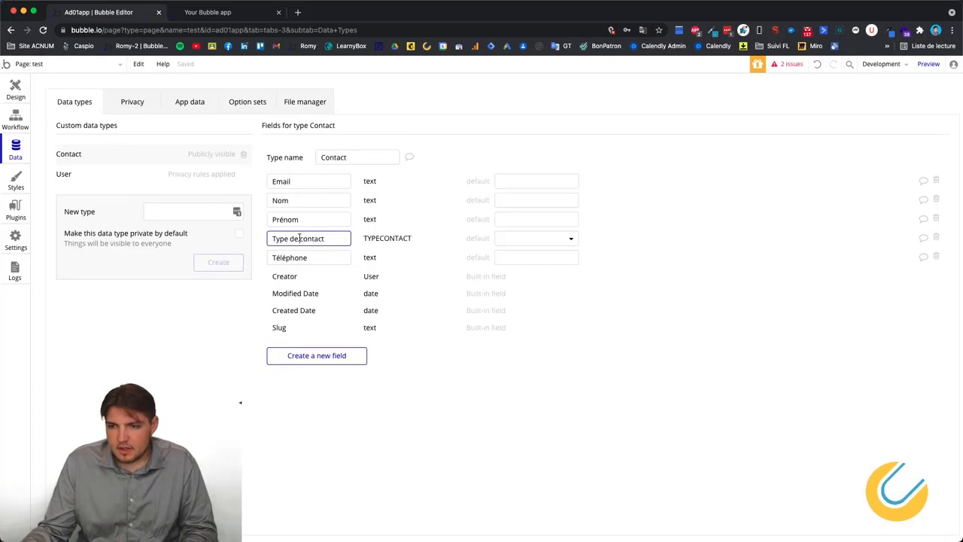
pyautogui.click(366, 239)
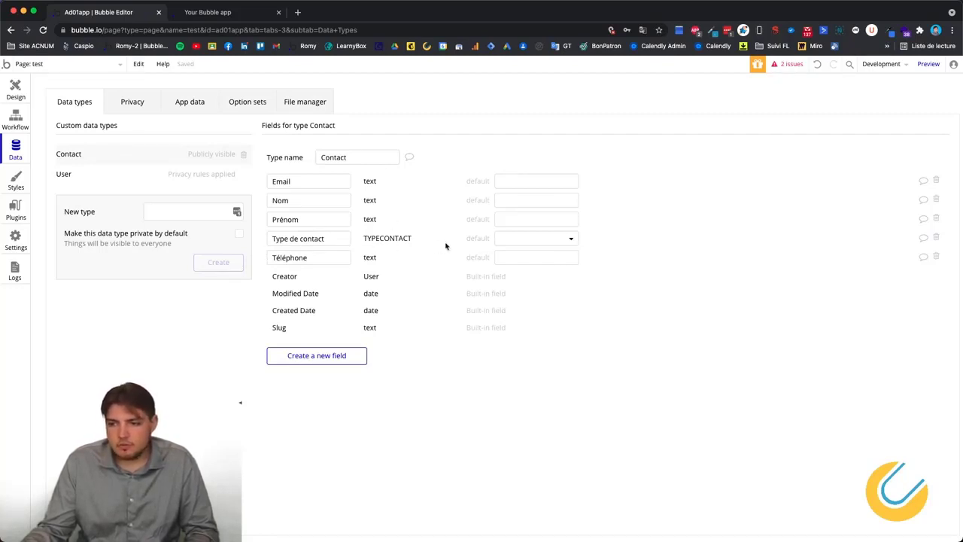
# Delete the Type de contact field and recreate it with type TYPECONTACT.
pyautogui.click(936, 238)
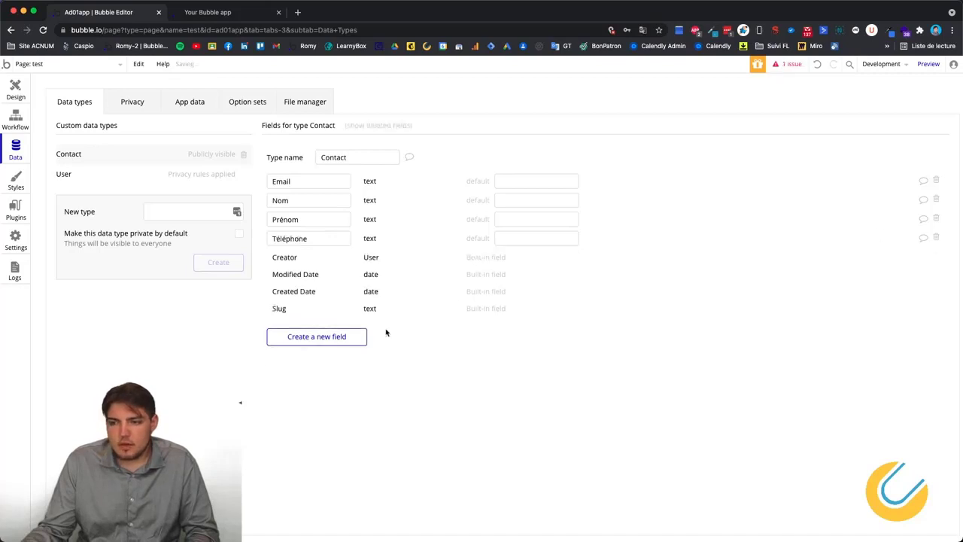
pyautogui.click(353, 336)
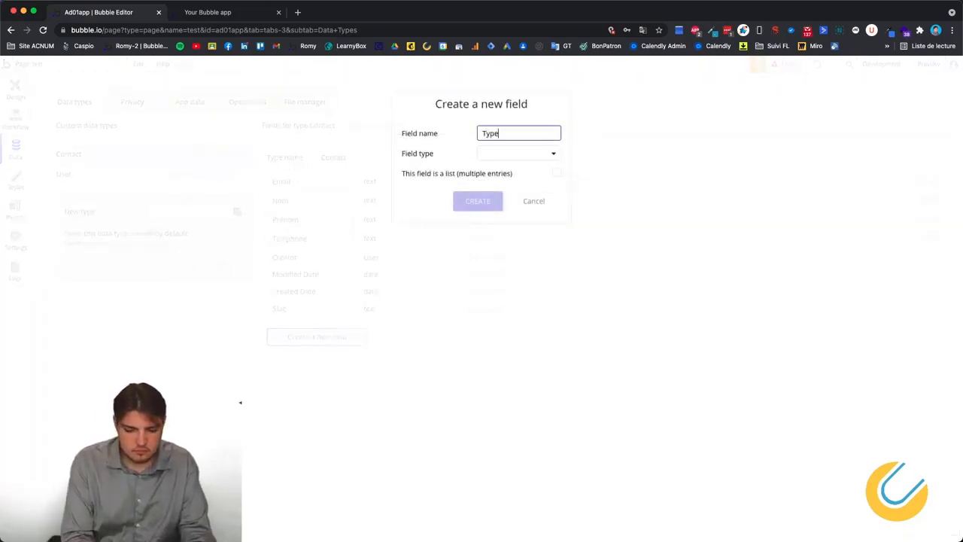
pyautogui.write('de contact')
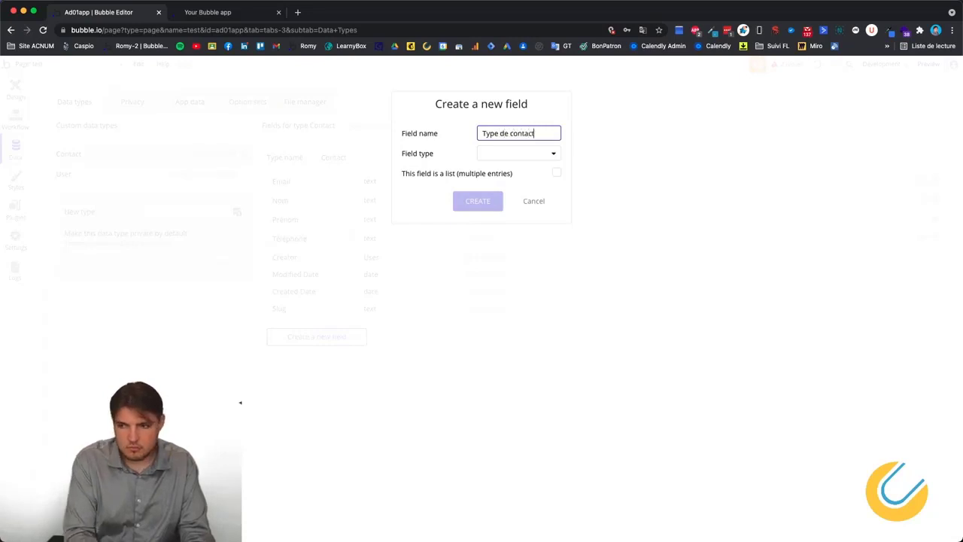
pyautogui.click(517, 154)
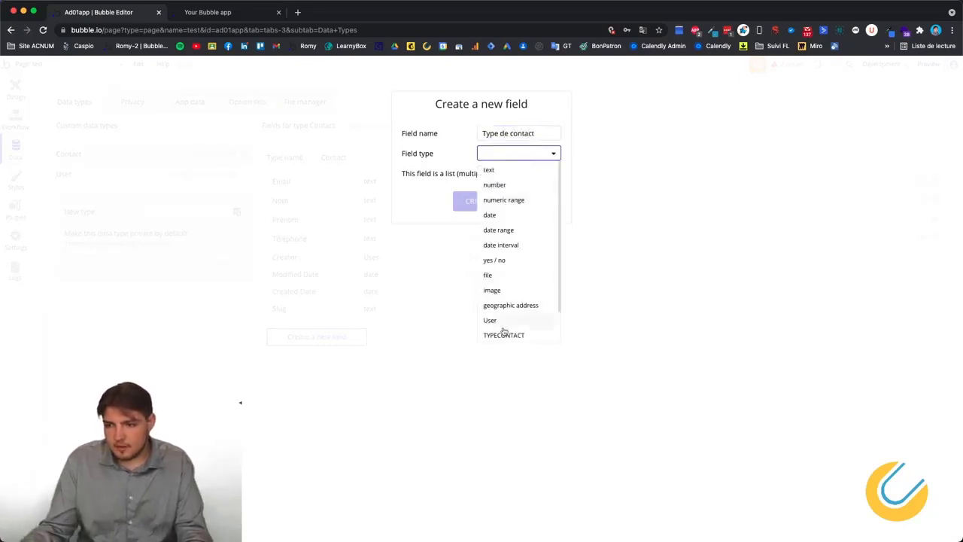
pyautogui.click(505, 333)
pyautogui.click(482, 202)
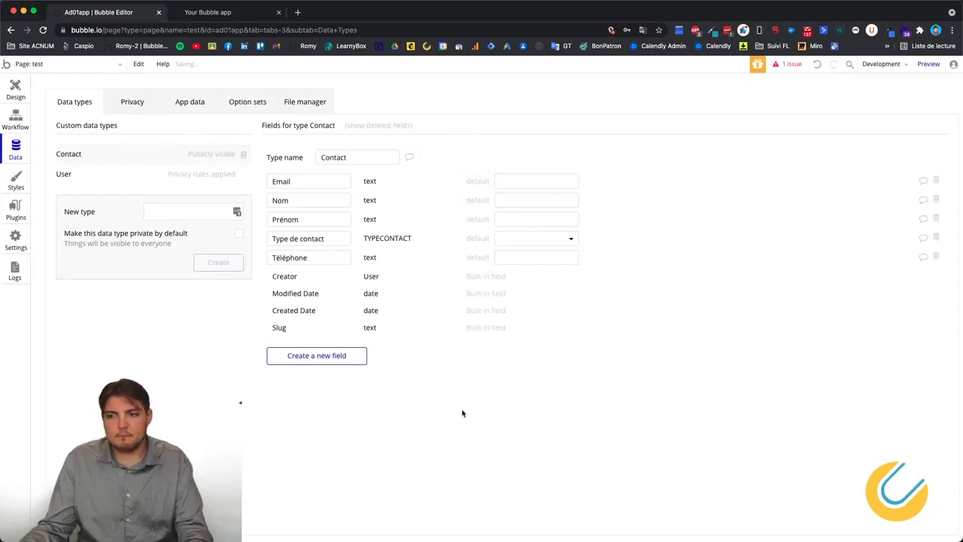
# Set the Type de contact default to Particulier, then clear it back to none.
pyautogui.click(560, 242)
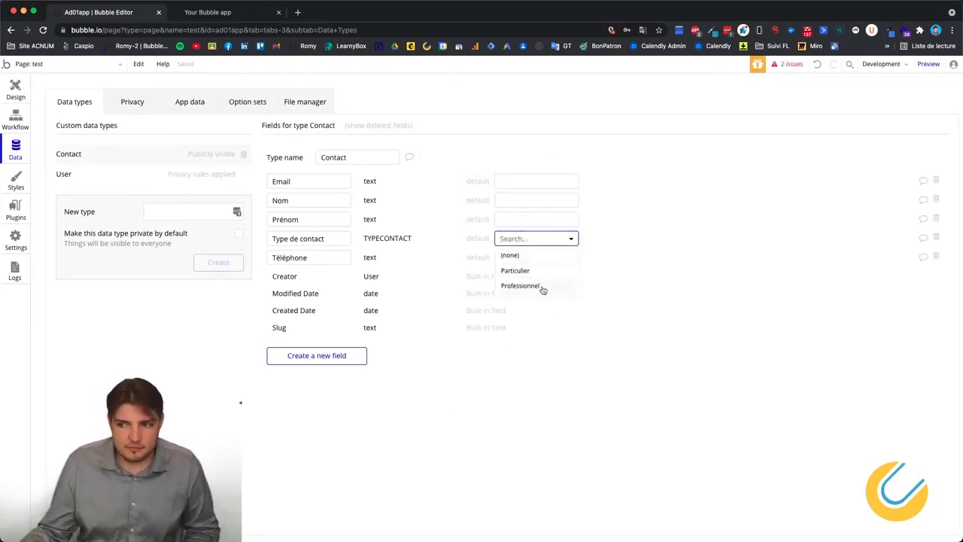
pyautogui.click(524, 272)
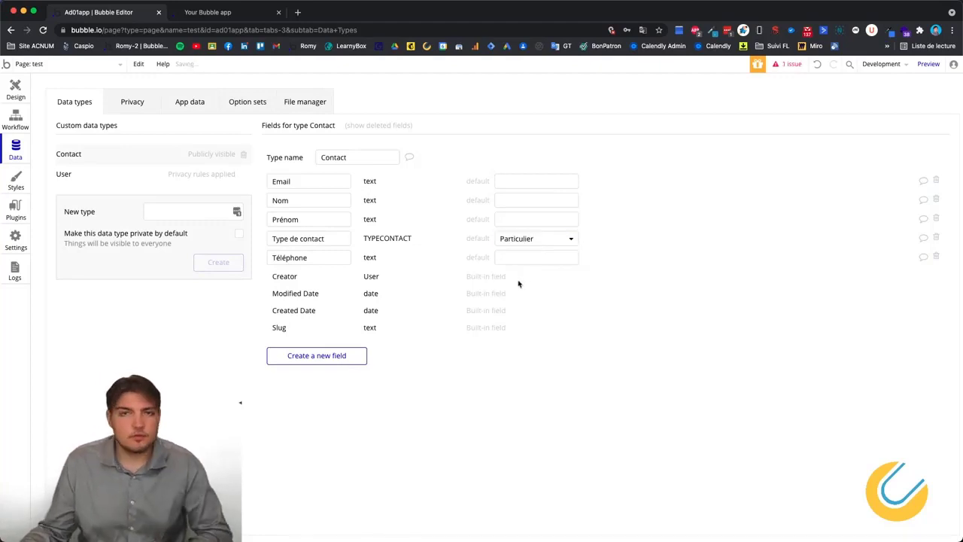
pyautogui.click(545, 245)
pyautogui.click(536, 257)
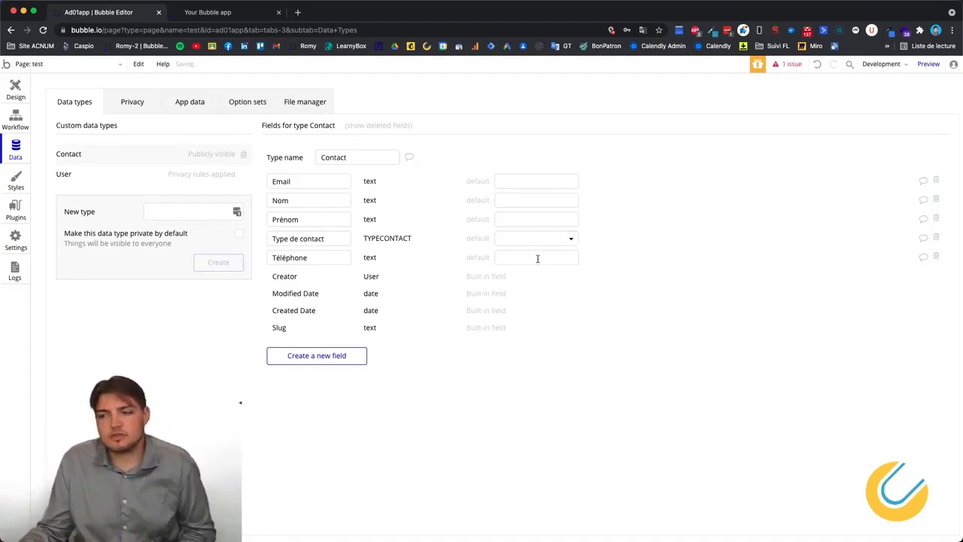
# Type 'to' into the Email field's default value.
pyautogui.click(536, 181)
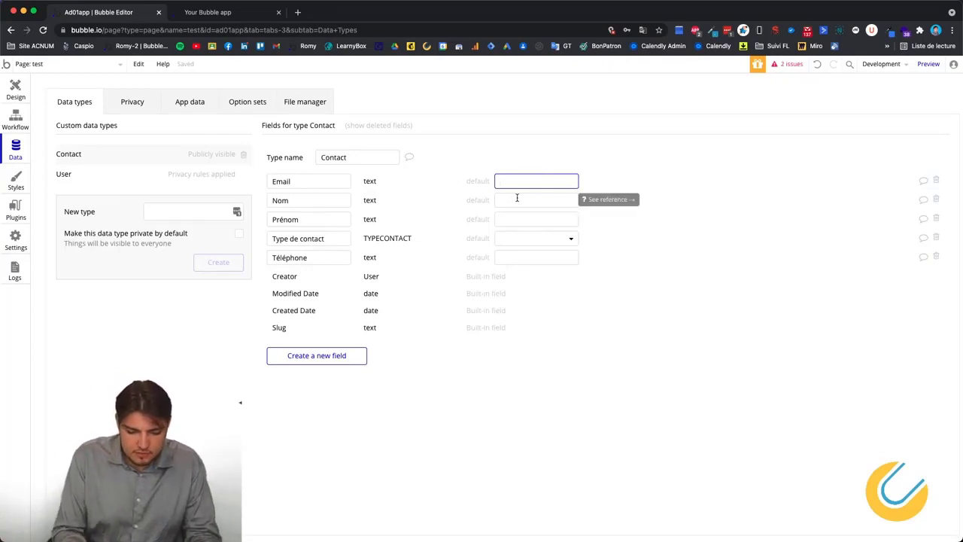
pyautogui.write('to')
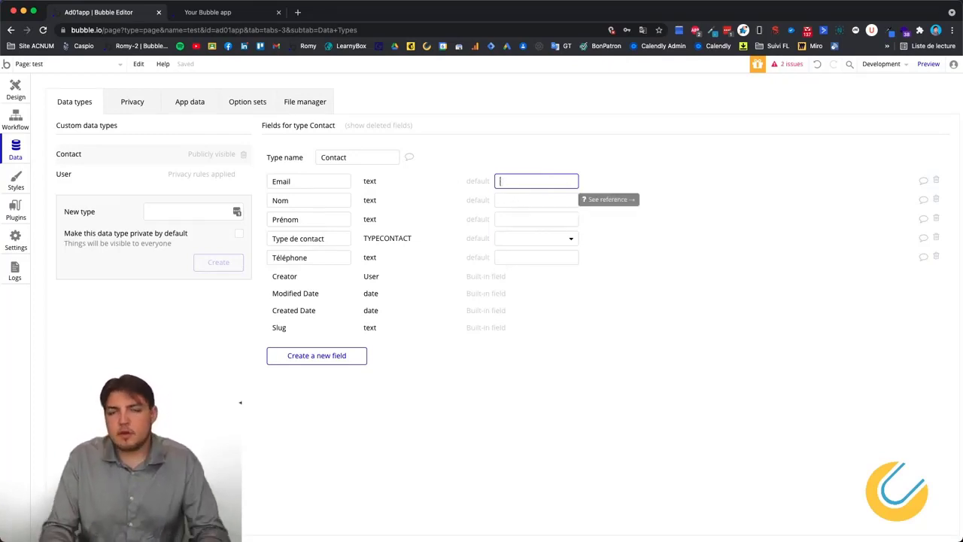
pyautogui.click(462, 415)
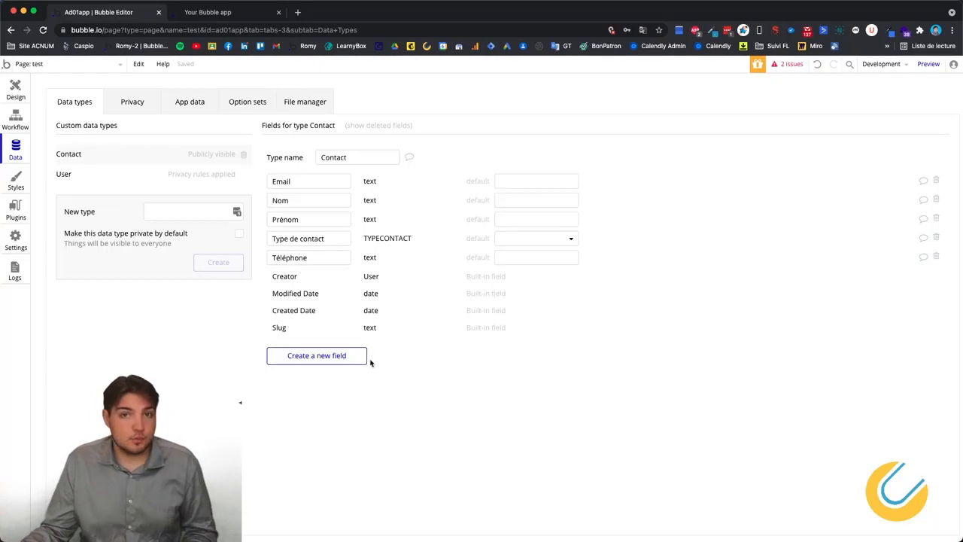
pyautogui.click(329, 358)
pyautogui.click(516, 153)
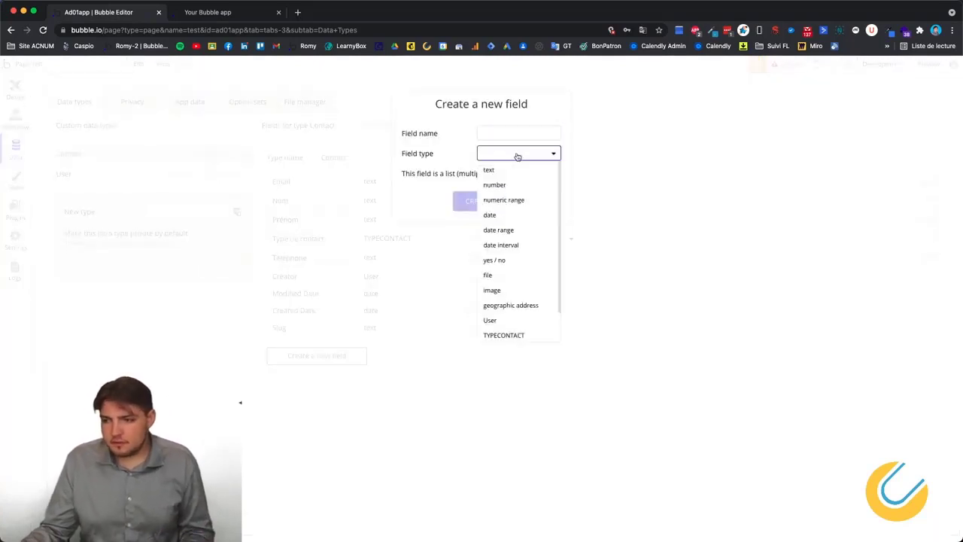
pyautogui.scroll(-1, 511, 265)
pyautogui.scroll(1, 509, 282)
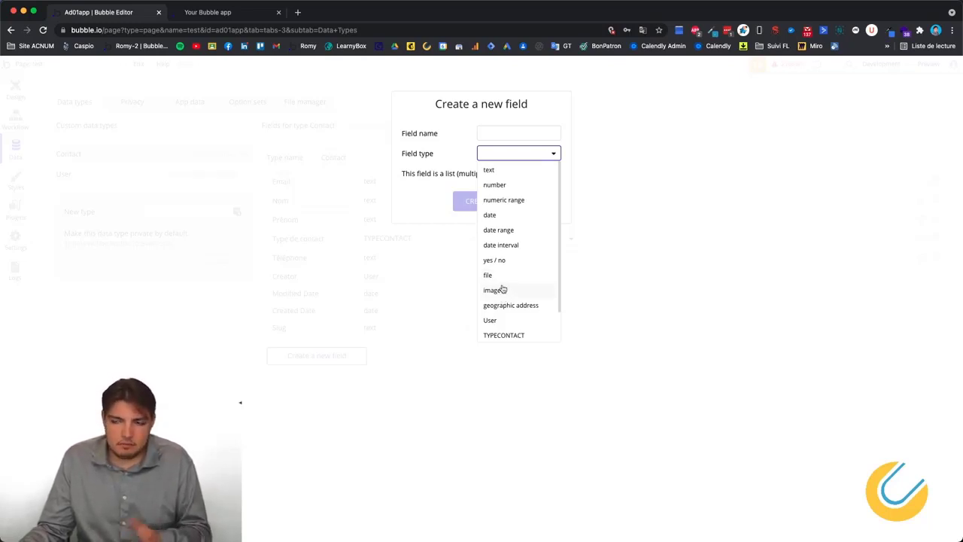
pyautogui.scroll(-1, 502, 301)
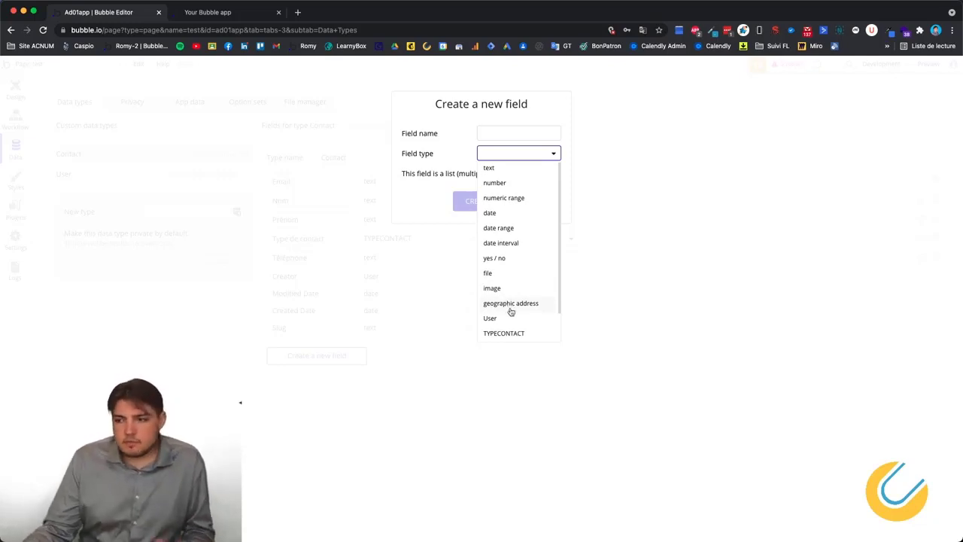
pyautogui.scroll(-1, 505, 305)
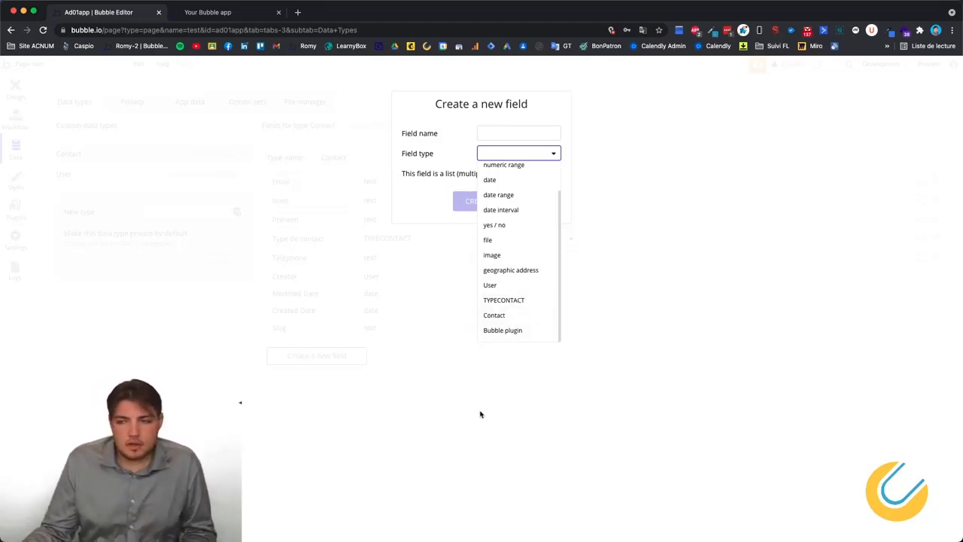
pyautogui.click(517, 330)
pyautogui.click(532, 156)
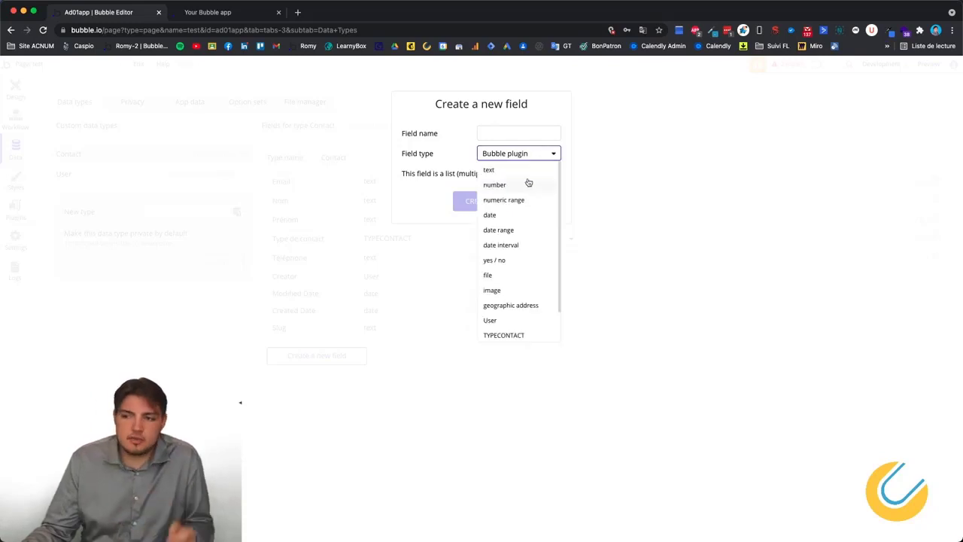
pyautogui.click(500, 120)
pyautogui.click(533, 202)
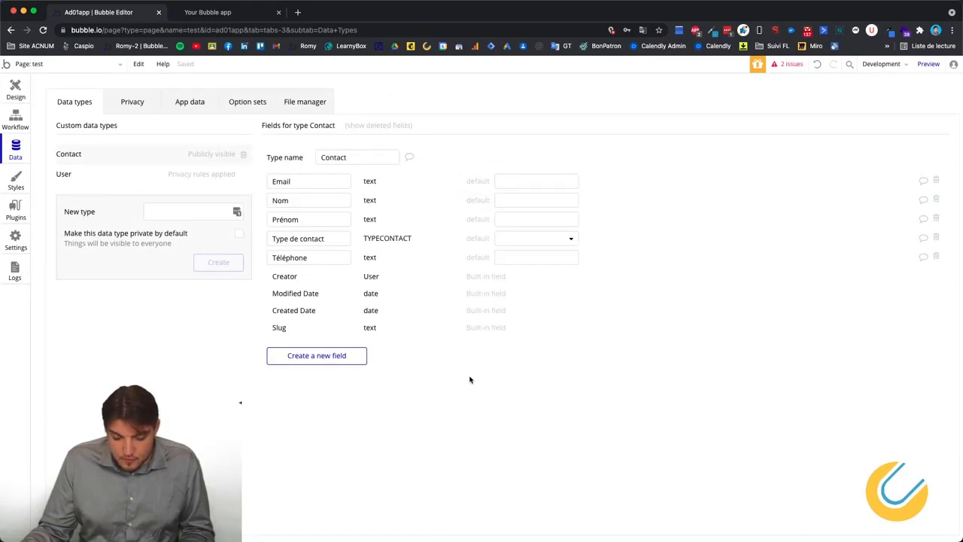
# Choose Professionnel as the Type de contact field's default value.
pyautogui.rightClick(450, 411)
pyautogui.click(370, 395)
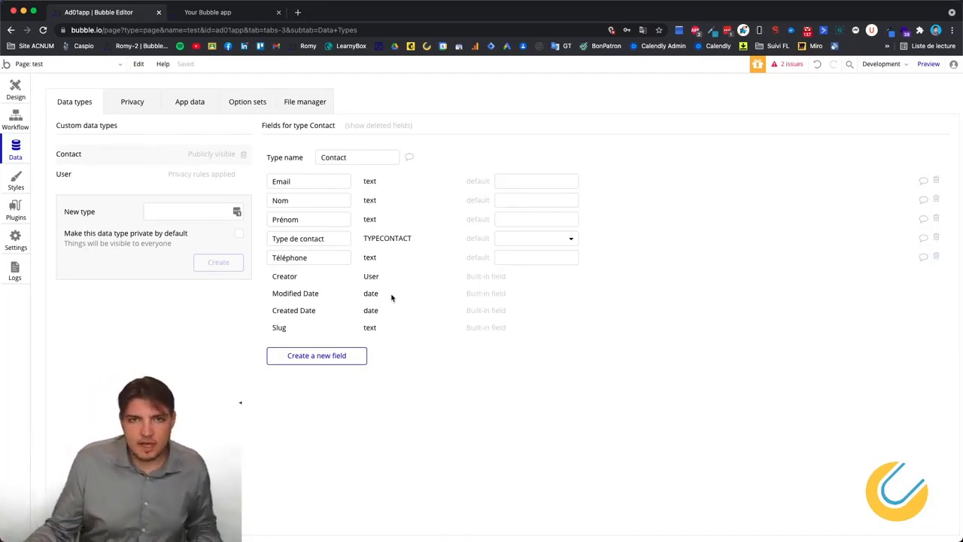
pyautogui.click(514, 242)
pyautogui.click(526, 286)
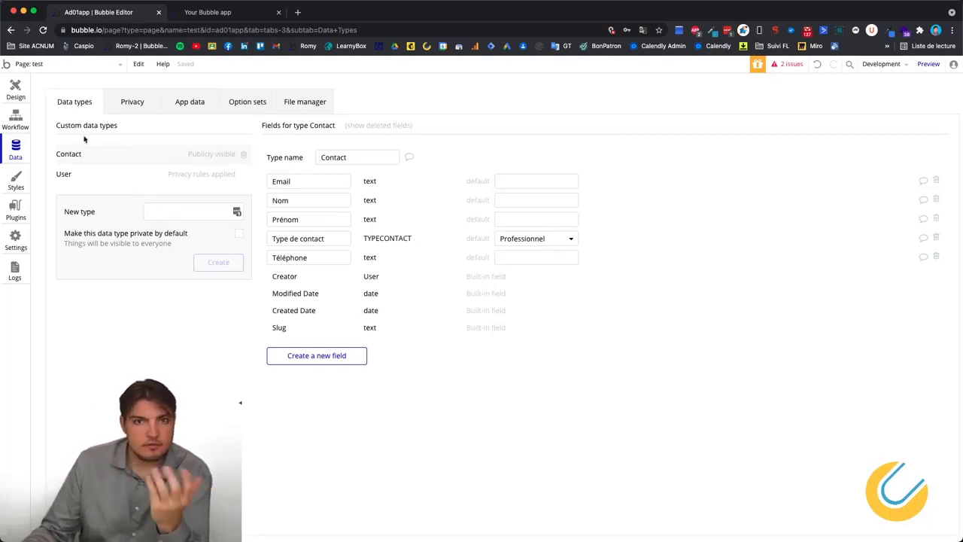
# Create a new data type named 'Entreprise'.
pyautogui.click(169, 215)
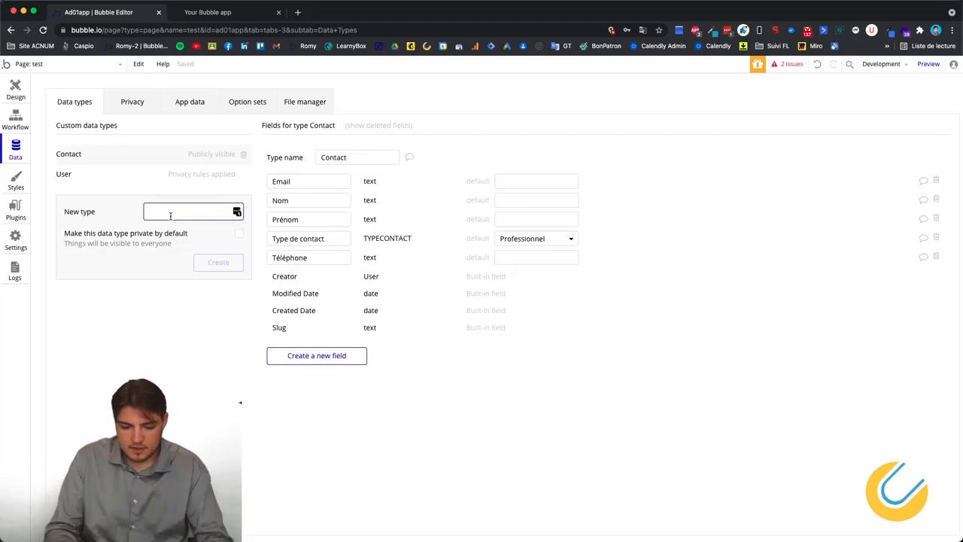
pyautogui.write('Entreprue')
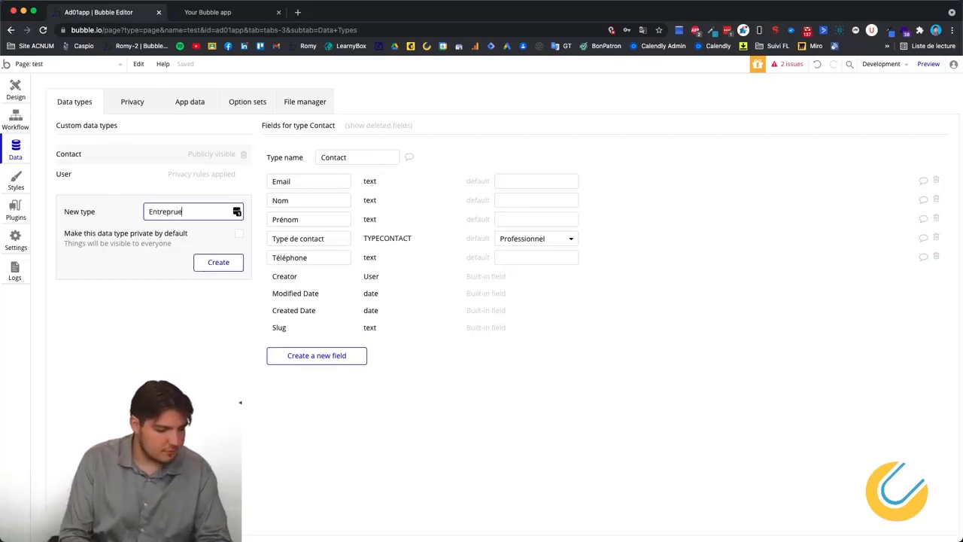
pyautogui.press('BackSpace')
pyautogui.press('BackSpace')
pyautogui.write('ise')
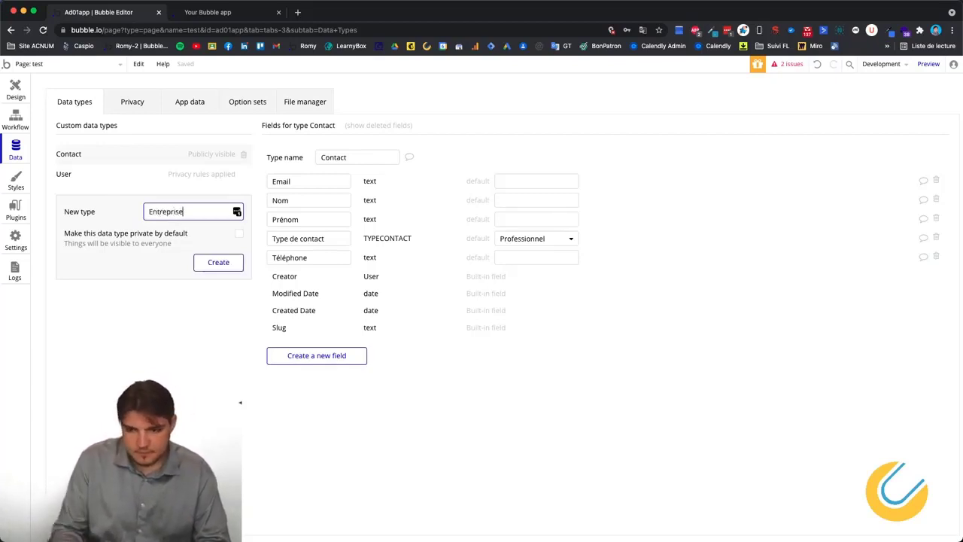
pyautogui.click(217, 262)
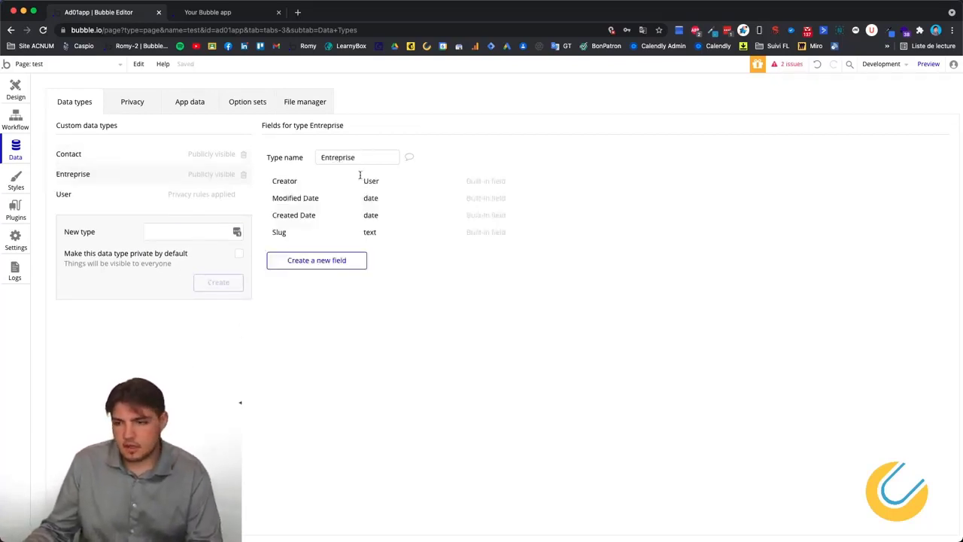
# Add text fields 'Nom de l'entreprise' and 'Adresse' to Entreprise.
pyautogui.click(335, 265)
pyautogui.write('No')
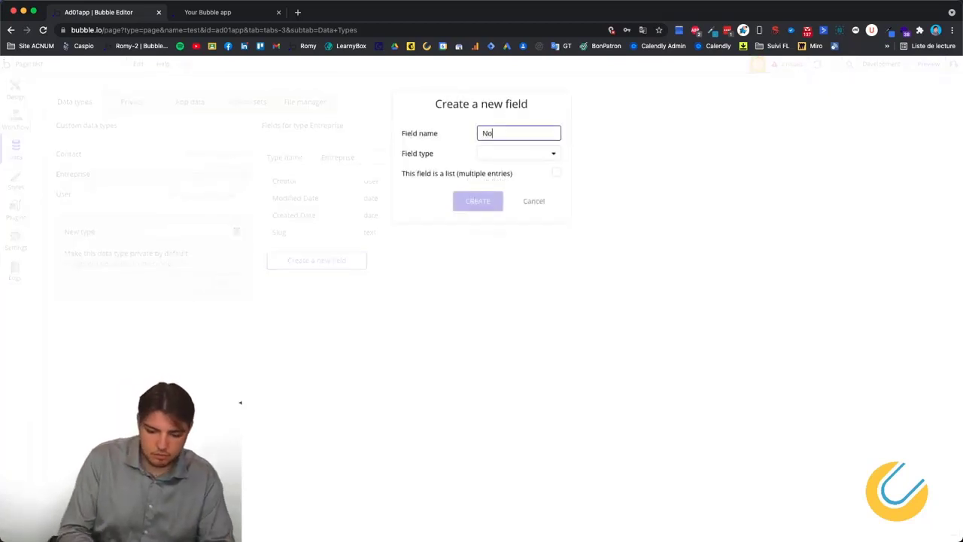
pyautogui.write("m de l'entrepir")
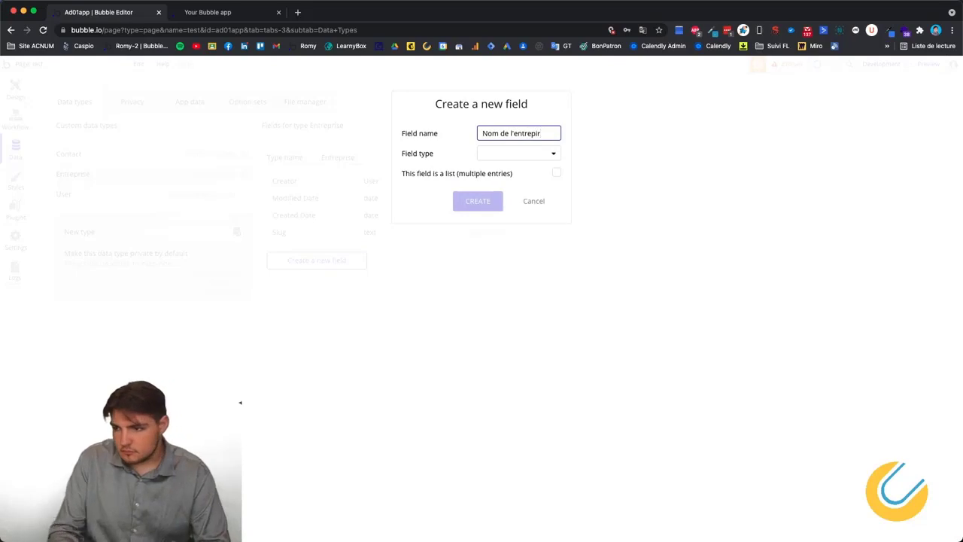
pyautogui.press('BackSpace')
pyautogui.press('BackSpace')
pyautogui.write('rise')
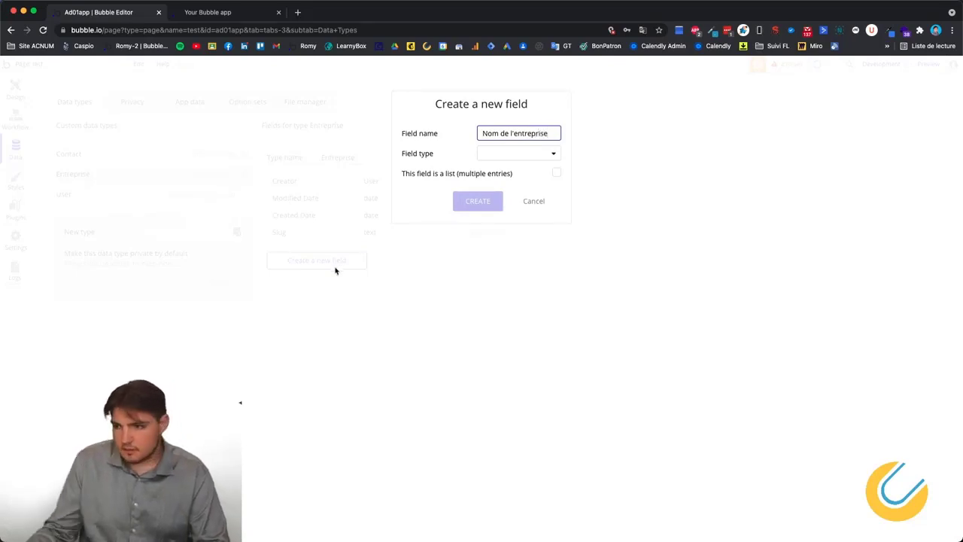
pyautogui.click(512, 155)
pyautogui.click(504, 173)
pyautogui.click(478, 201)
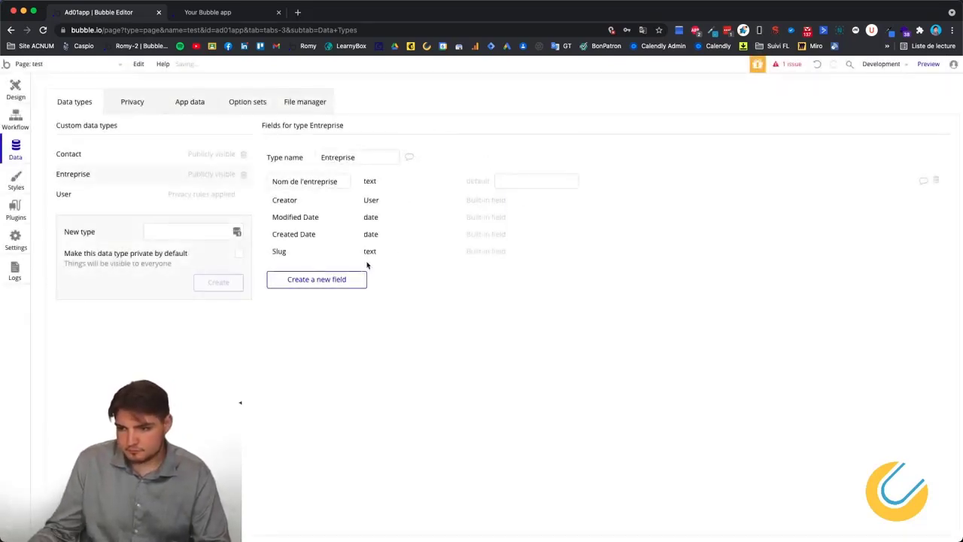
pyautogui.click(334, 286)
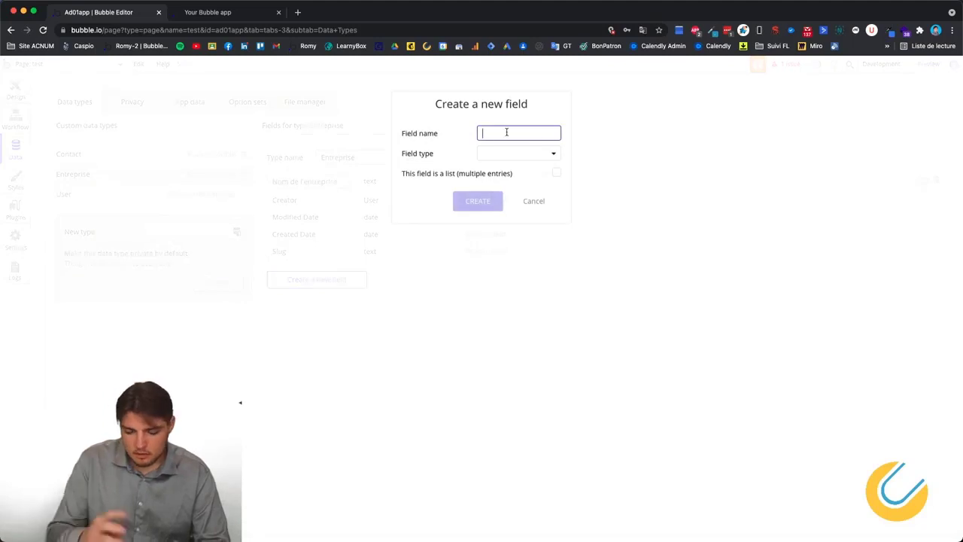
pyautogui.write('Adresse')
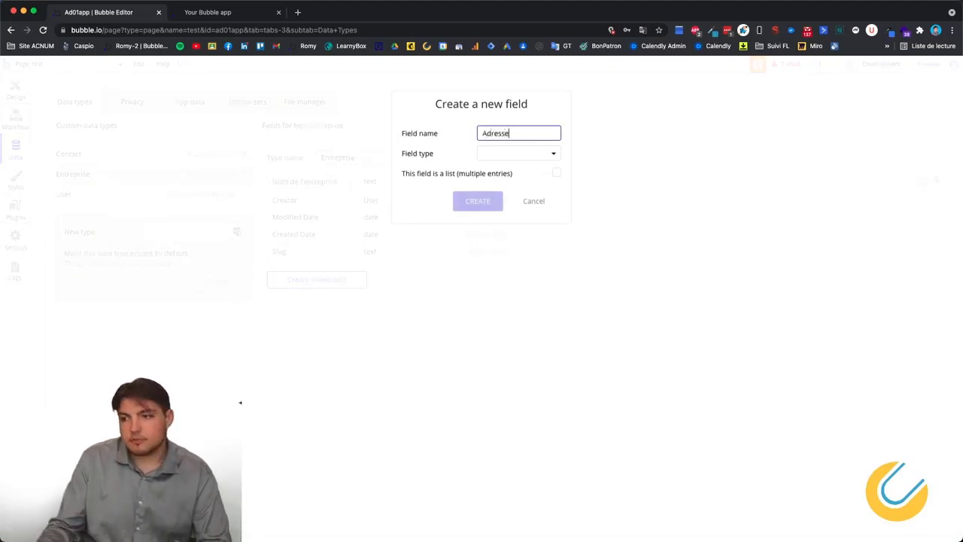
pyautogui.click(519, 153)
pyautogui.click(519, 174)
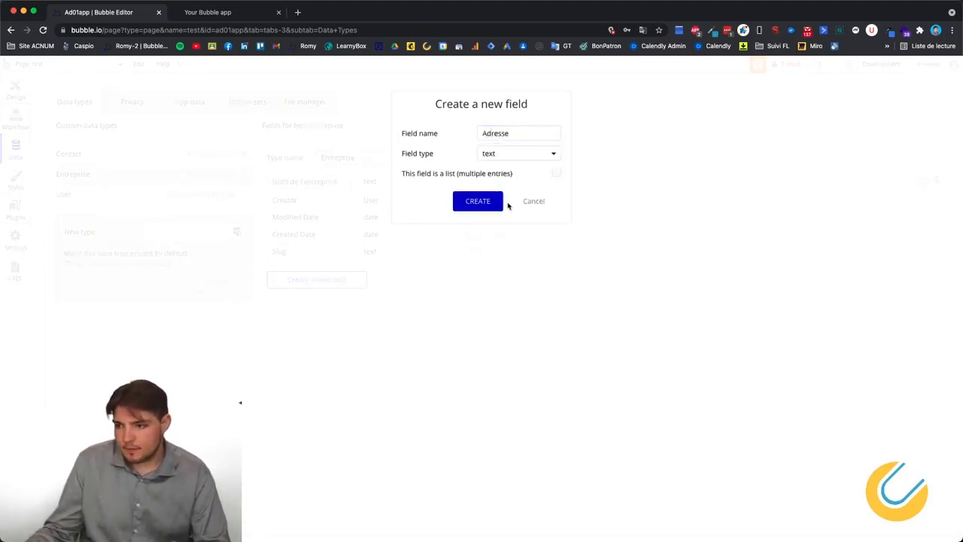
pyautogui.click(483, 202)
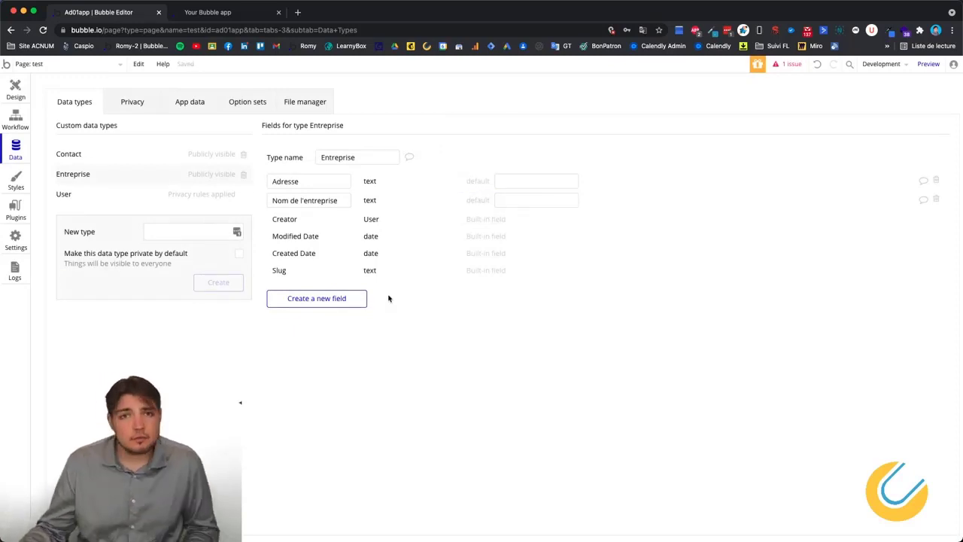
# Add a field named 'Contact' of type Contact, marked as a list, to Entreprise.
pyautogui.click(331, 301)
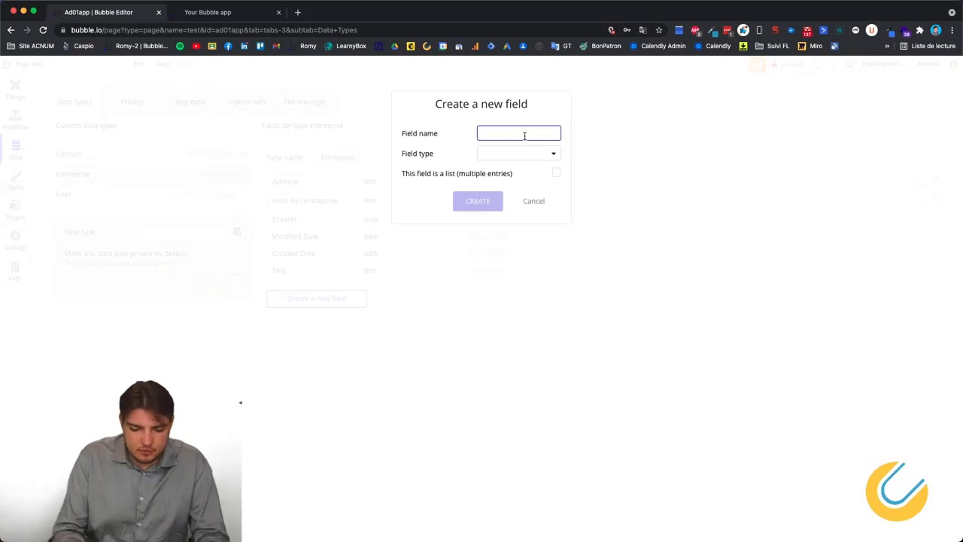
pyautogui.write('Contact')
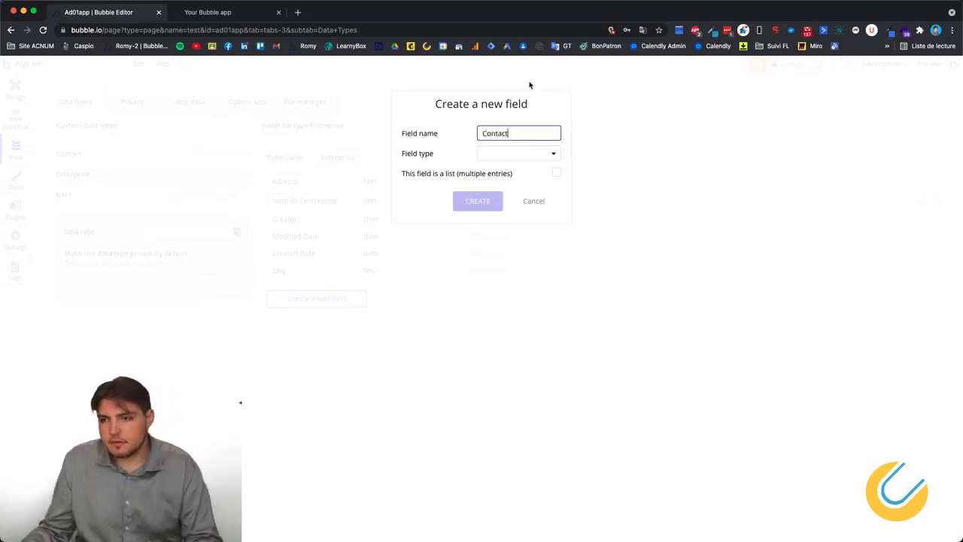
pyautogui.click(516, 157)
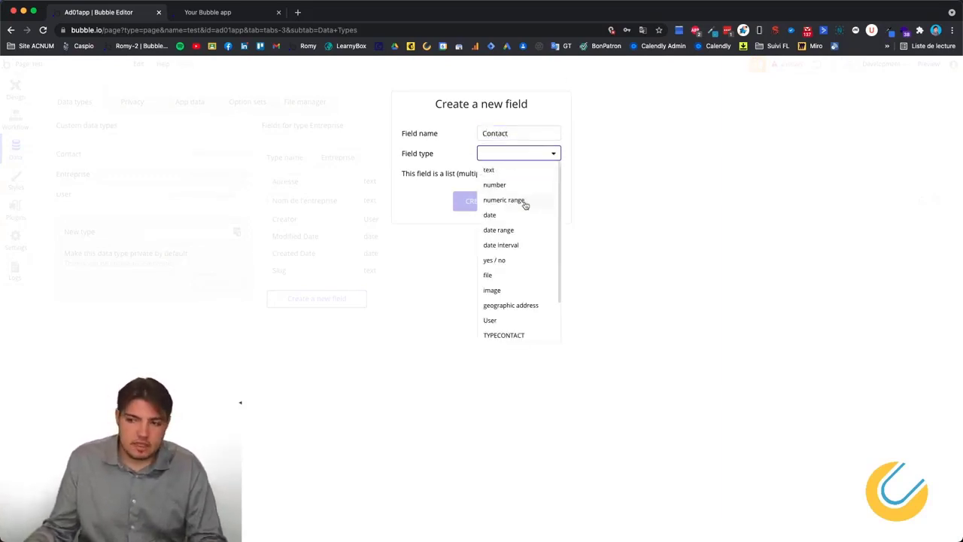
pyautogui.scroll(-2, 526, 225)
pyautogui.click(501, 305)
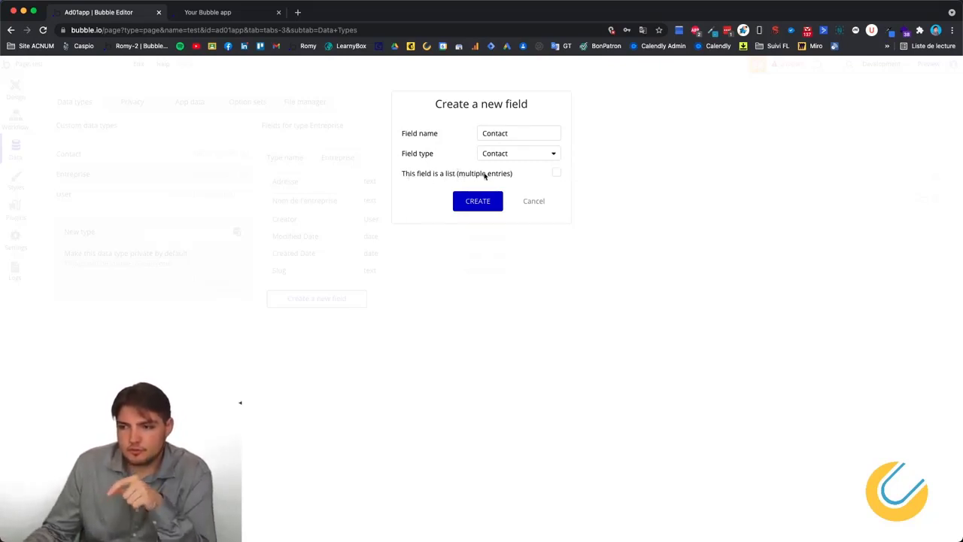
pyautogui.click(556, 177)
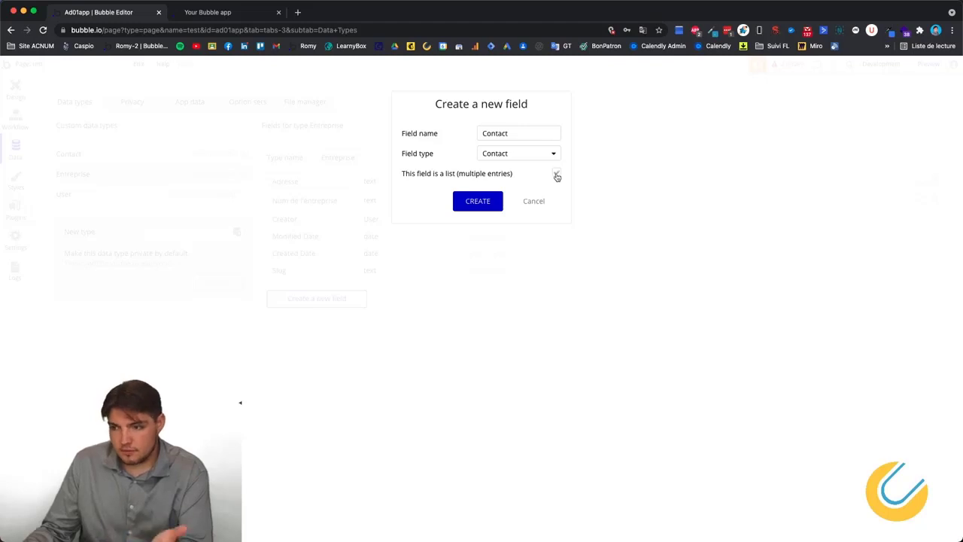
pyautogui.click(485, 200)
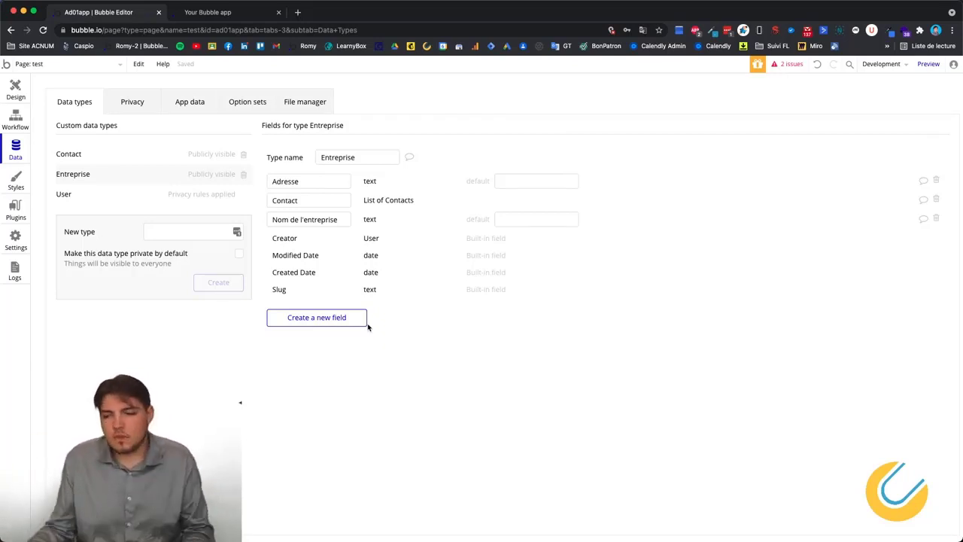
# Return to the Contact type's fields: Email, Nom, Prénom, Téléphone and Type de contact.
pyautogui.rightClick(433, 369)
pyautogui.click(336, 357)
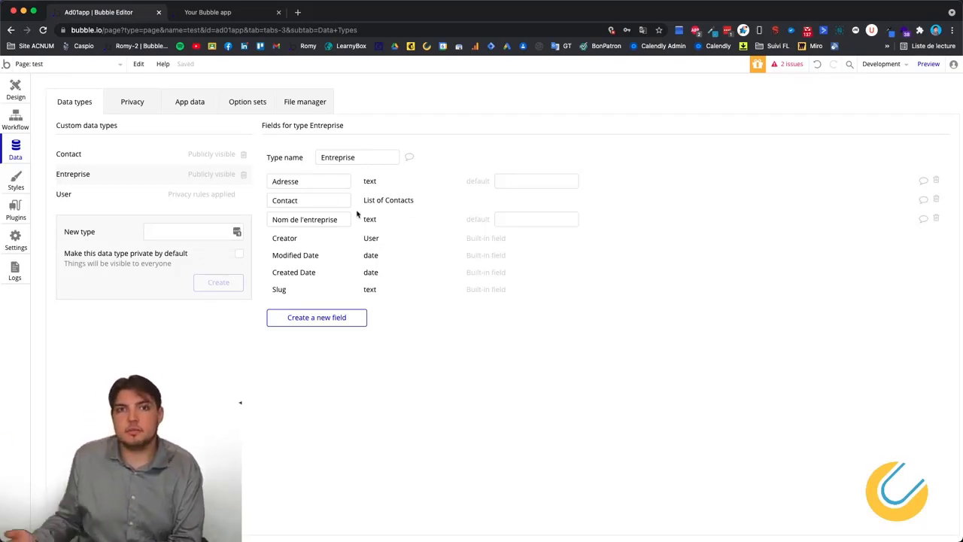
pyautogui.rightClick(387, 338)
pyautogui.click(353, 368)
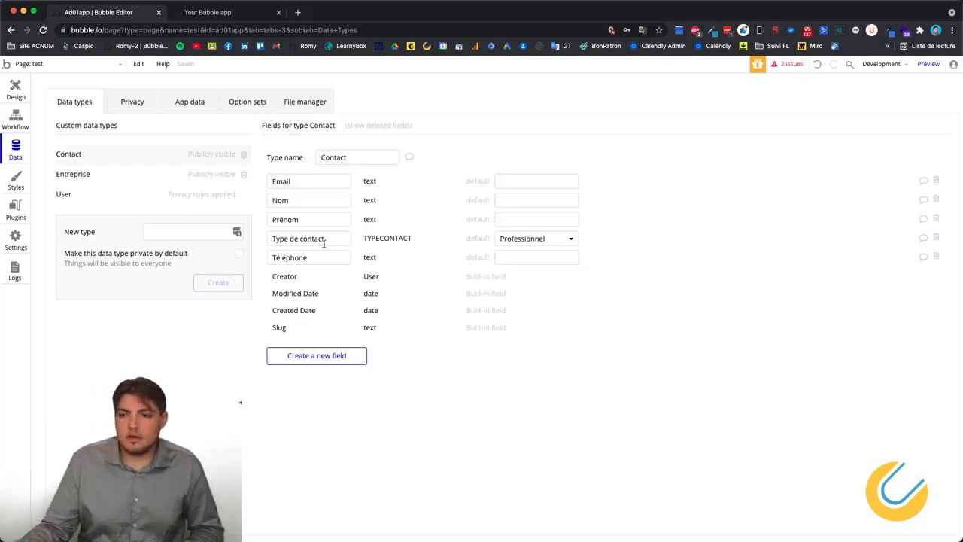
pyautogui.click(256, 13)
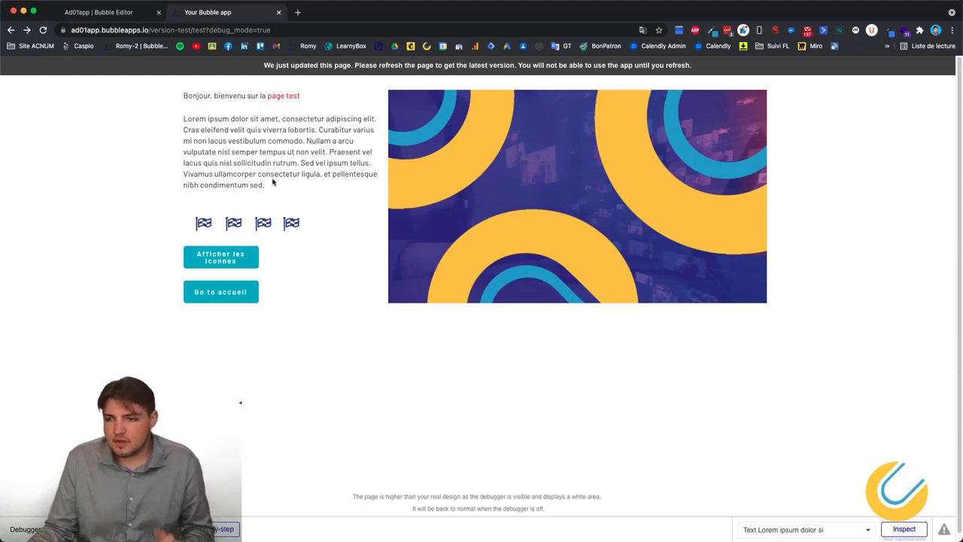
pyautogui.click(122, 18)
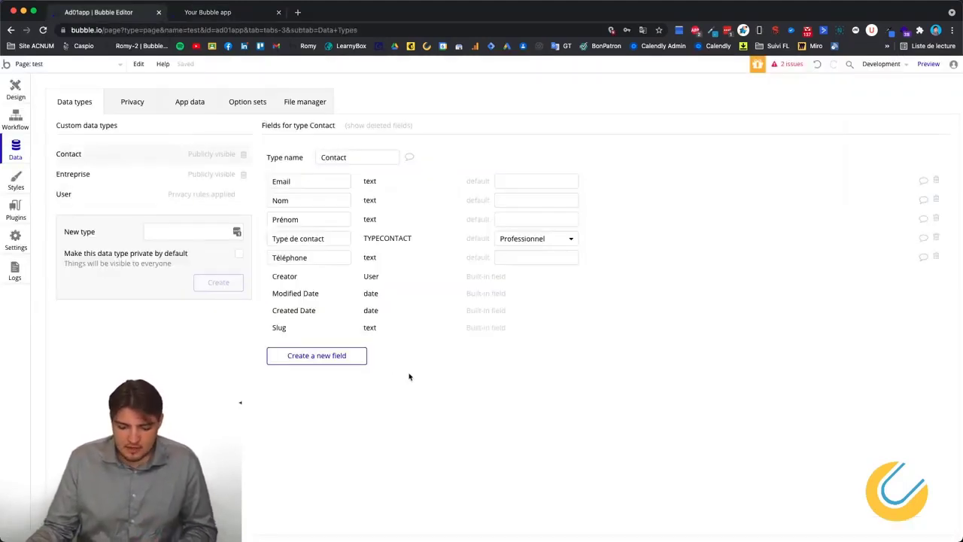